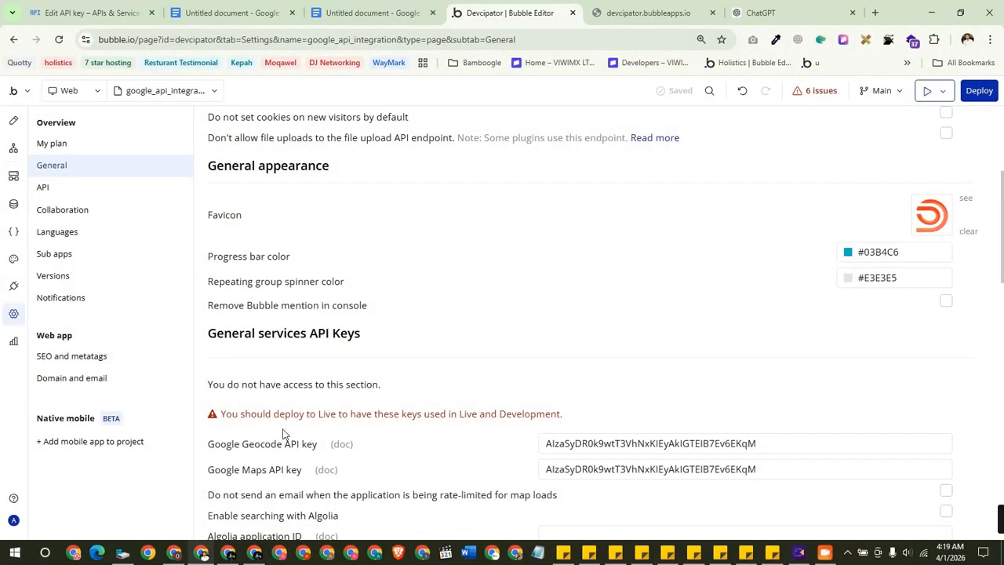
# Step: Examine the Google Geocode API key and Google Maps API key fields in the app's general settings
pyautogui.click(601, 444)
pyautogui.click(767, 466)
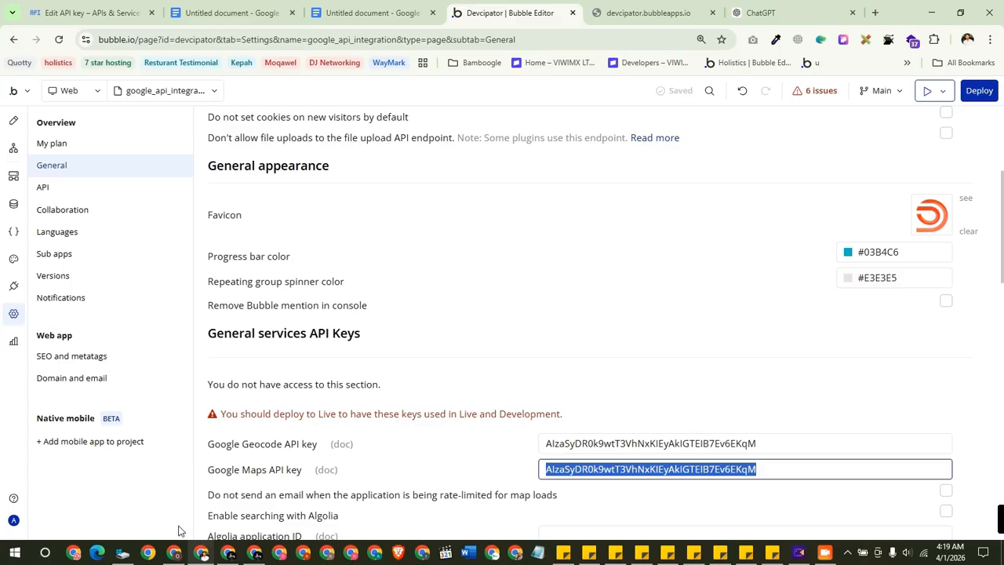
# Step: Switch to the Google Cloud console and create a new project named BubbleIoKey
pyautogui.click(174, 552)
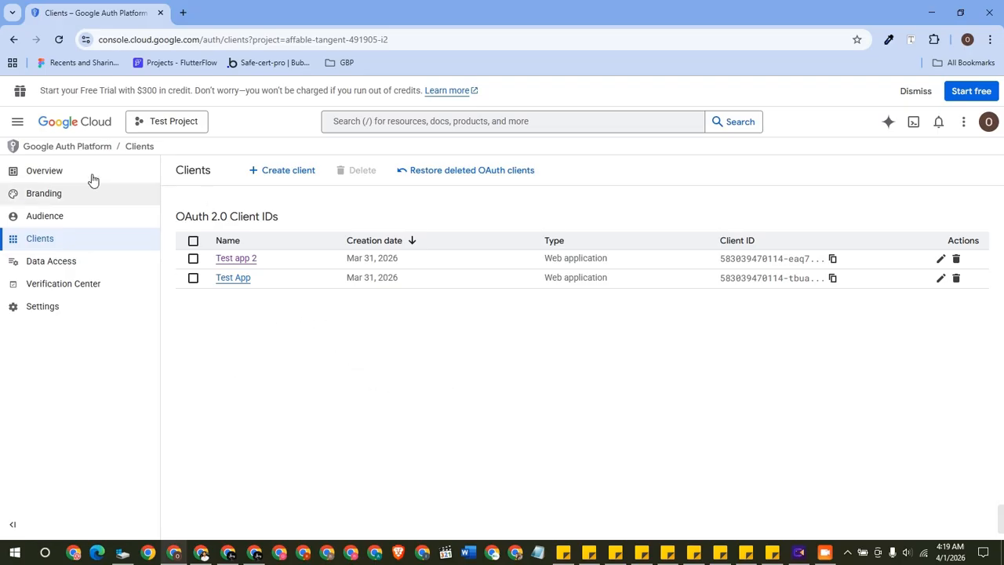
pyautogui.click(163, 123)
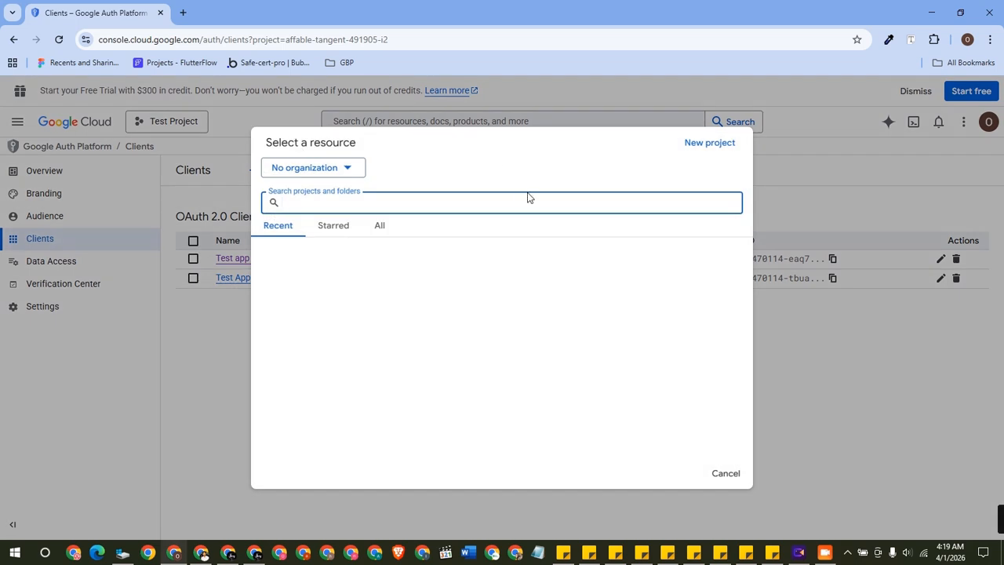
pyautogui.click(726, 145)
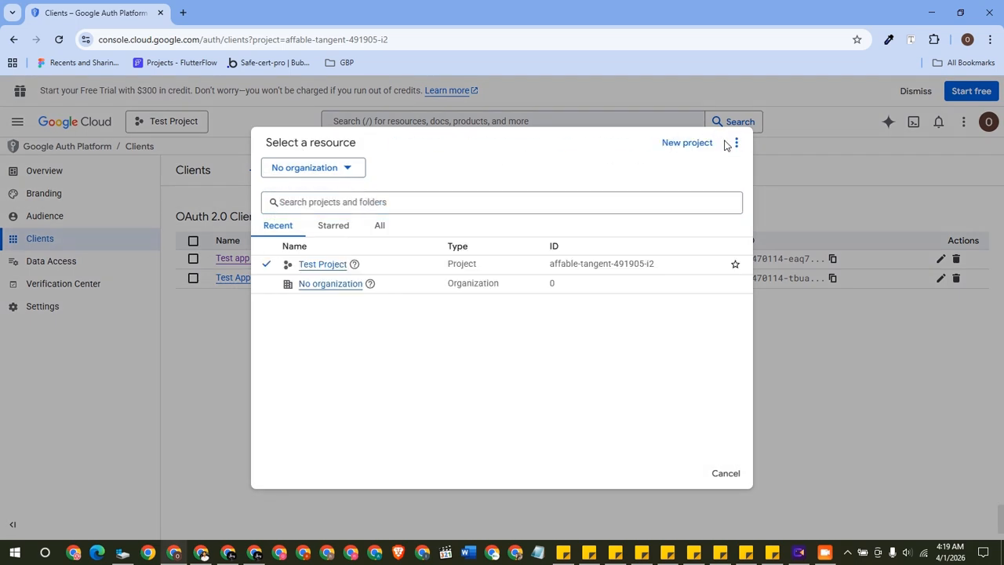
pyautogui.click(681, 144)
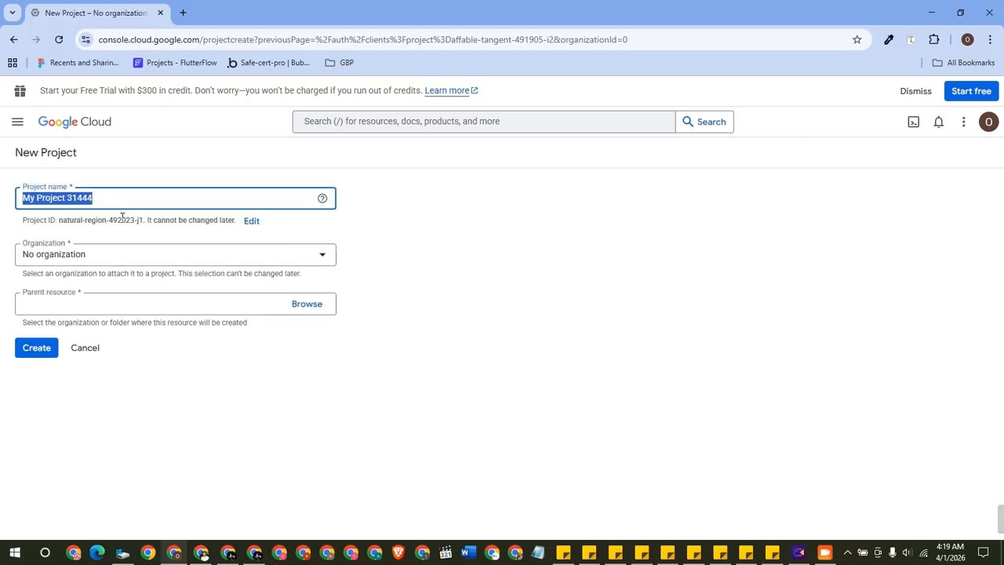
pyautogui.tripleClick(110, 267)
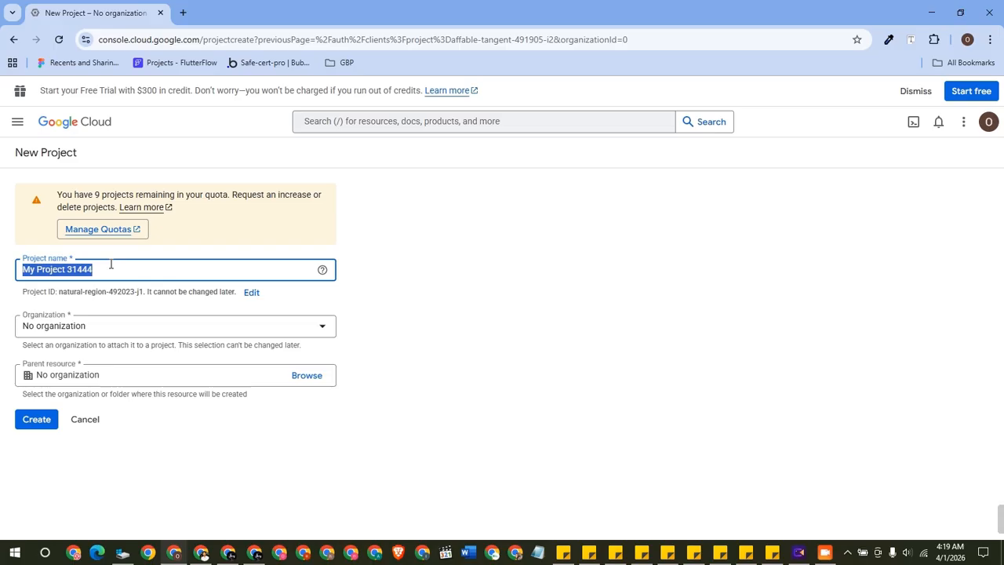
pyautogui.write('BubbleIoKey')
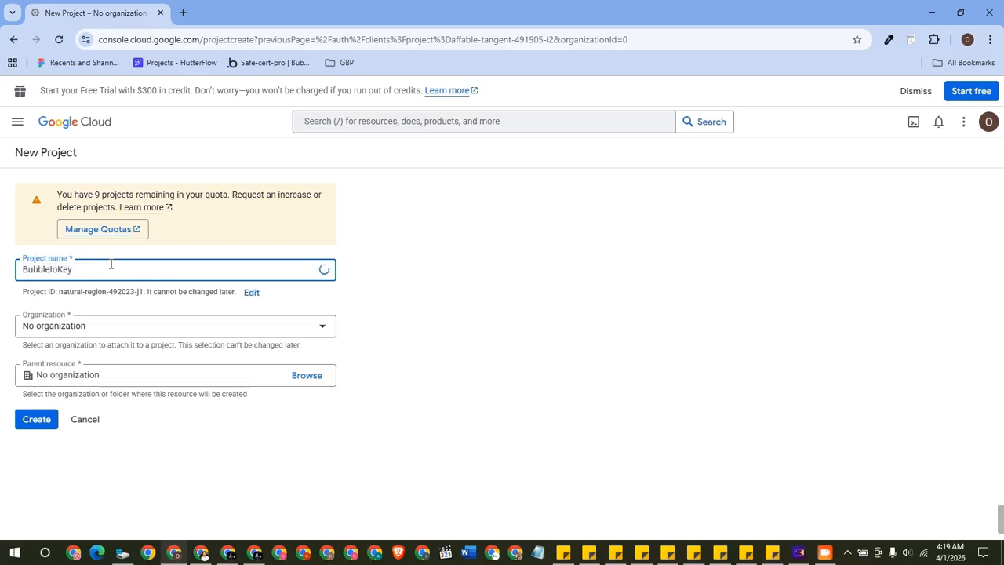
pyautogui.click(43, 422)
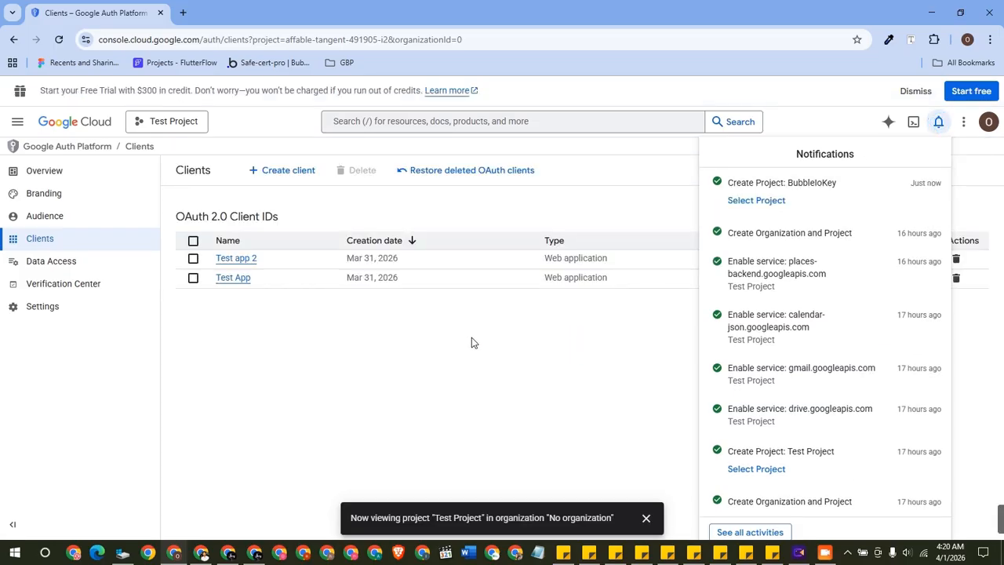
# Step: Make BubbleIoKey the active project in the console
pyautogui.click(829, 195)
pyautogui.click(163, 119)
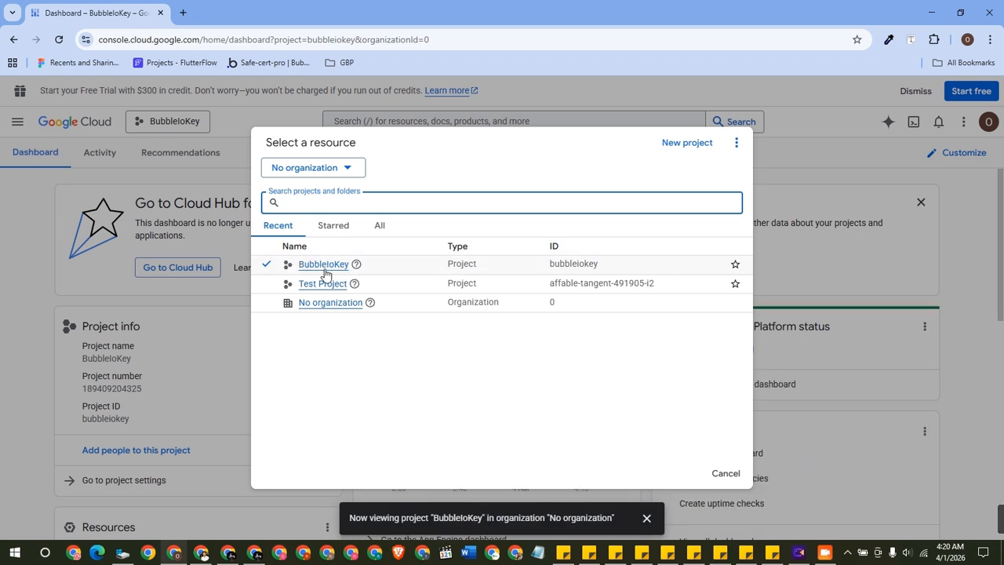
pyautogui.click(110, 149)
pyautogui.click(166, 125)
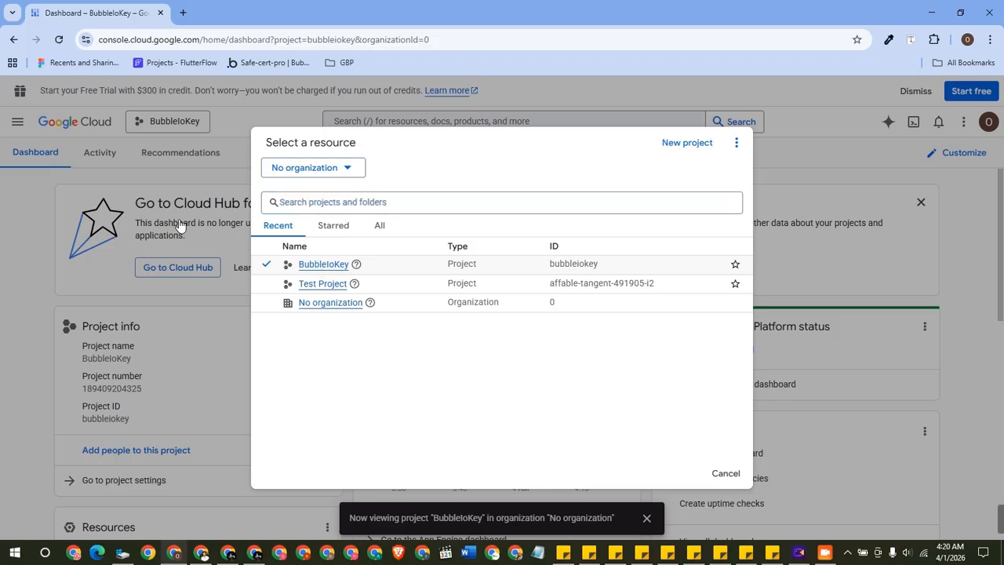
pyautogui.click(318, 265)
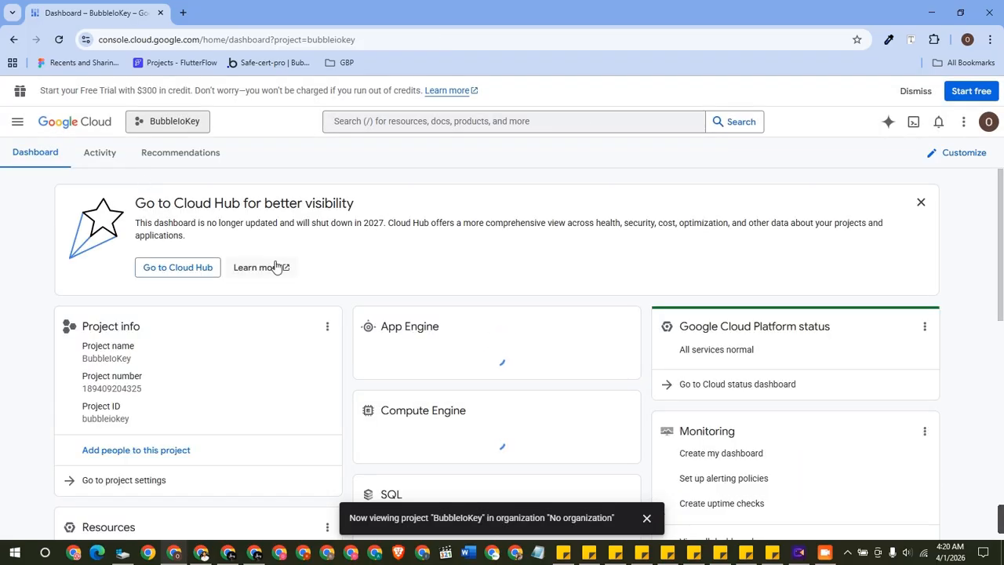
# Step: Open Explore and enable APIs from the Getting Started section of the project dashboard
pyautogui.scroll(-2, 20, 214)
pyautogui.scroll(2, 220, 243)
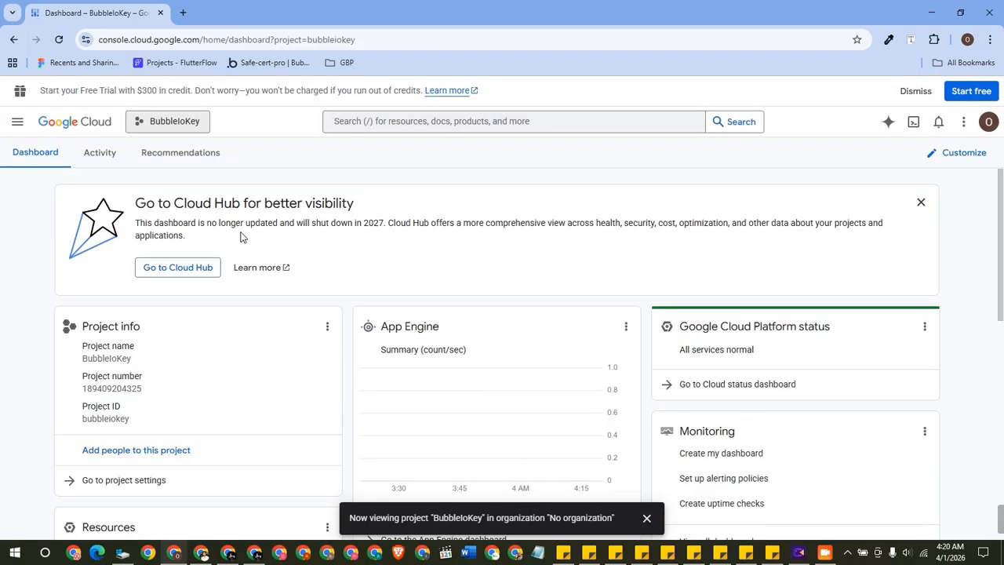
pyautogui.scroll(-1, 269, 267)
pyautogui.scroll(-8, 259, 267)
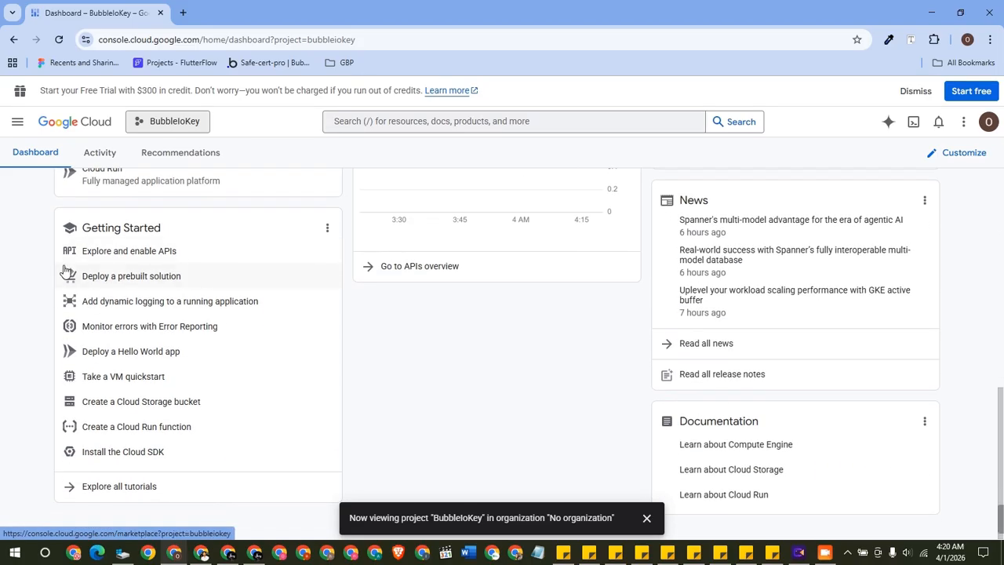
pyautogui.click(145, 252)
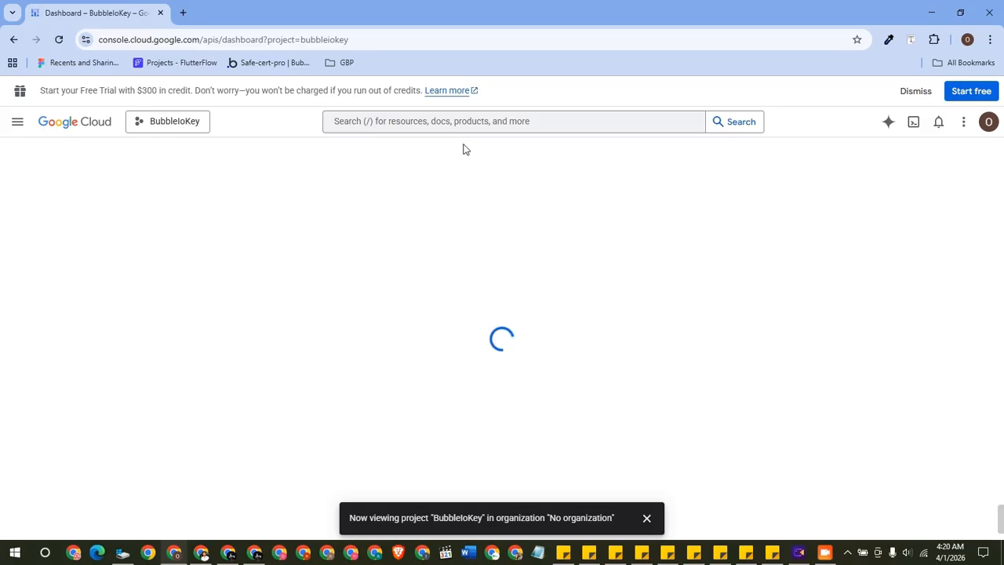
# Step: Search the console for "api" and open the APIs & Services product page
pyautogui.click(405, 122)
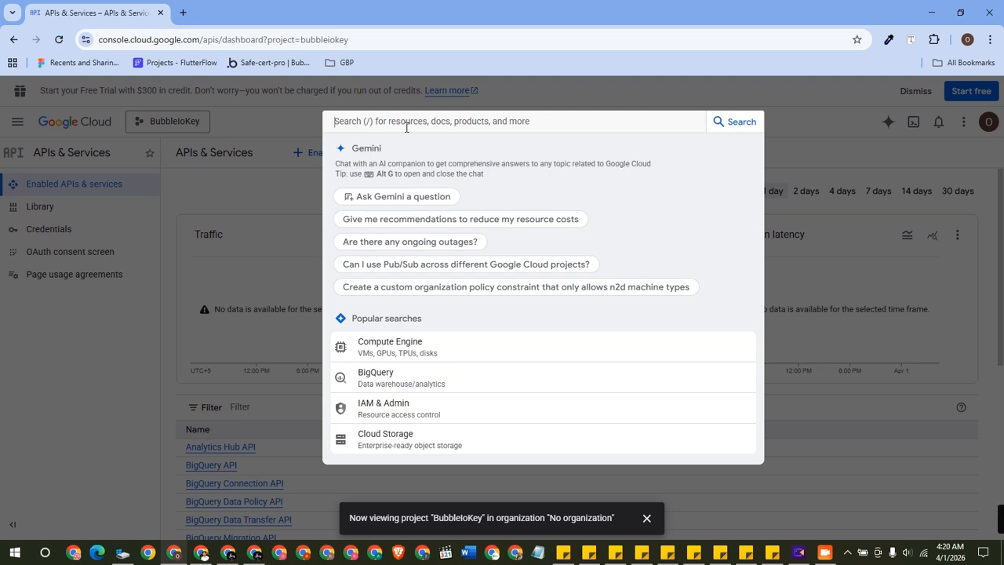
pyautogui.write('api')
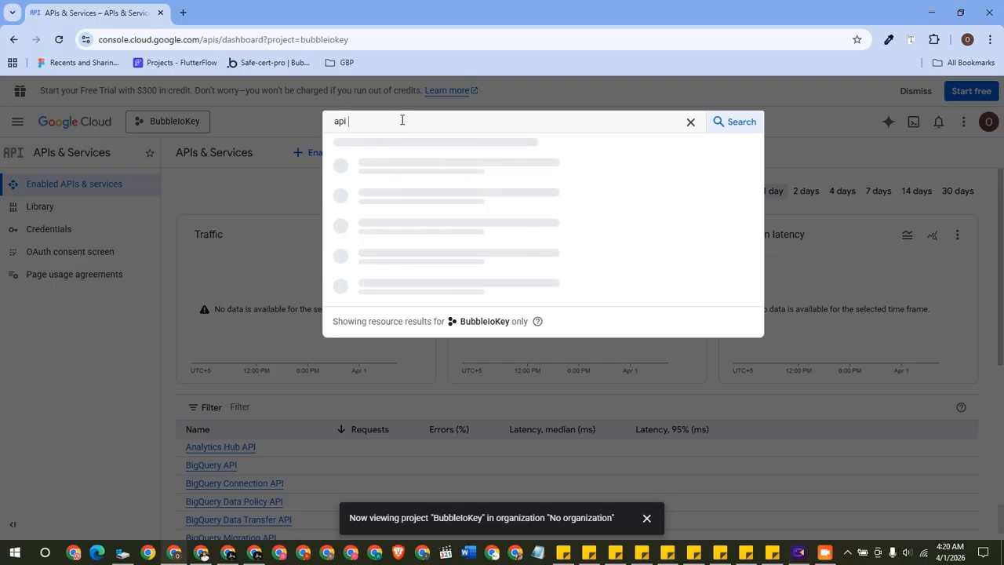
pyautogui.write(' gateway')
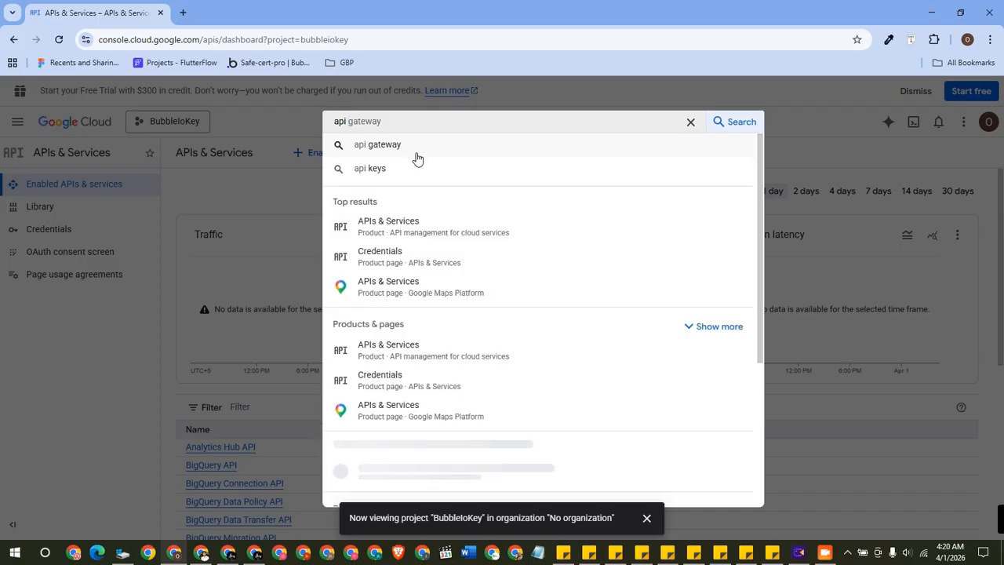
pyautogui.click(404, 225)
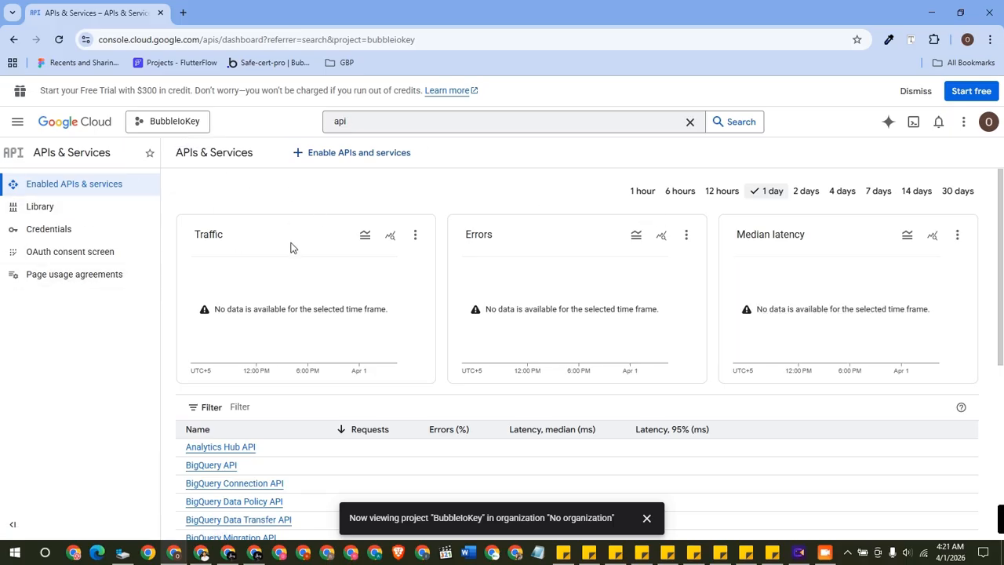
# Step: Search the API Library for "geocoding api" and enable the Geocoding API for the project
pyautogui.scroll(-3, 290, 247)
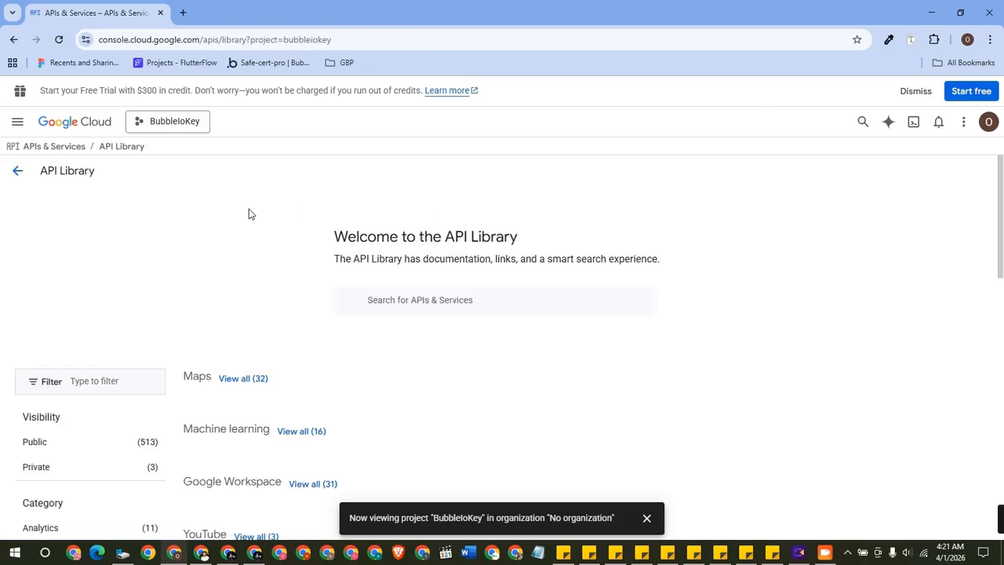
pyautogui.scroll(-1, 451, 300)
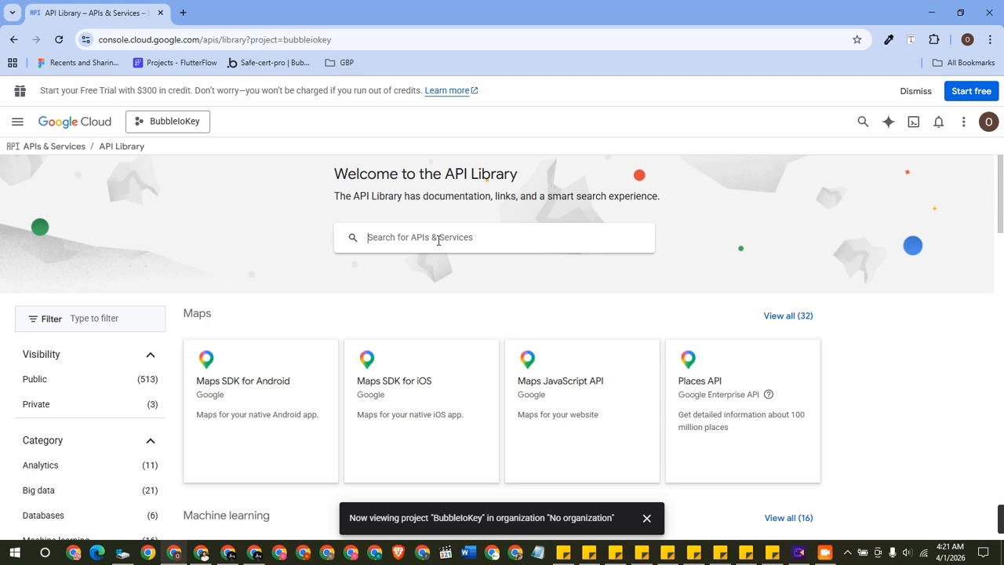
pyautogui.write('geocoding api')
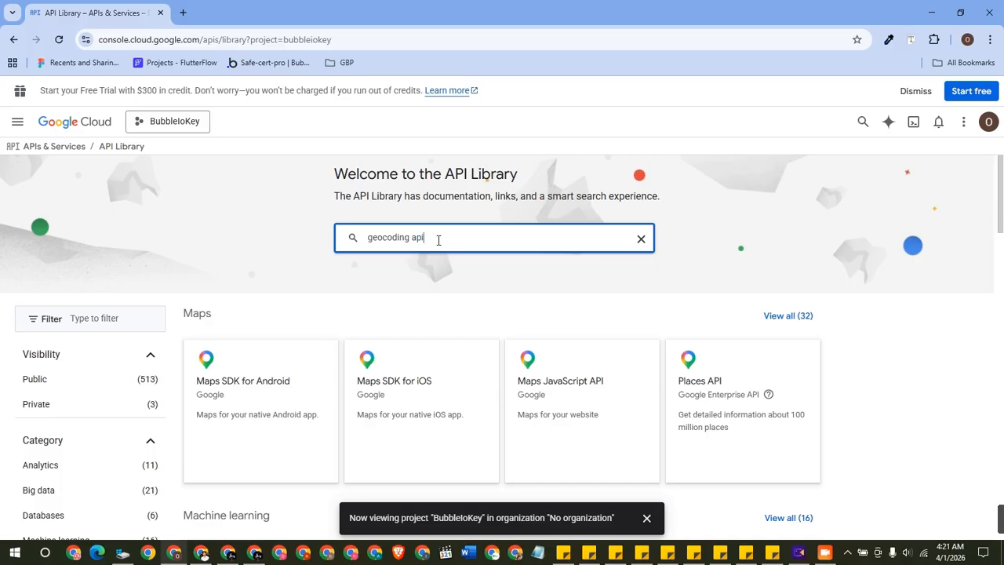
pyautogui.press('Return')
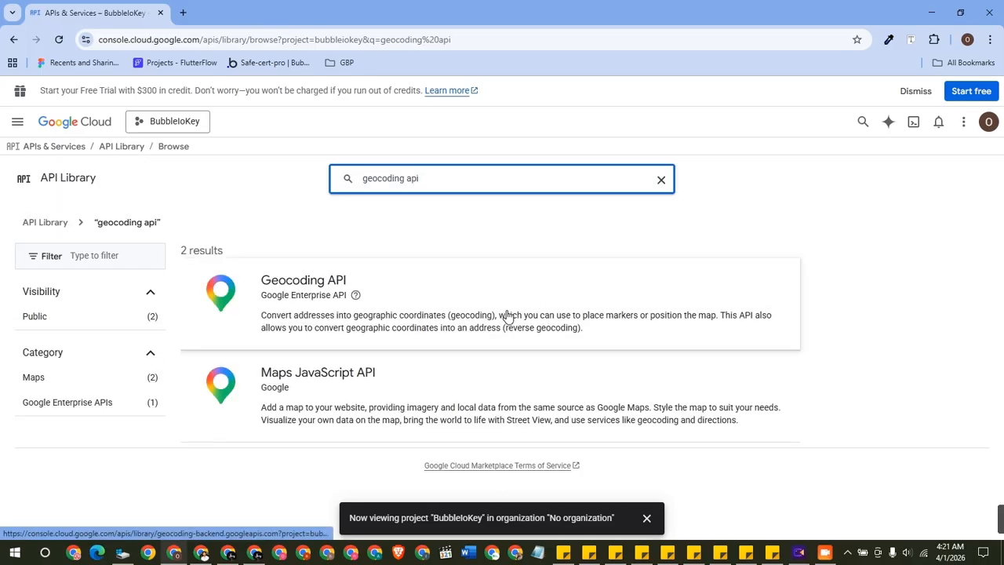
pyautogui.click(411, 300)
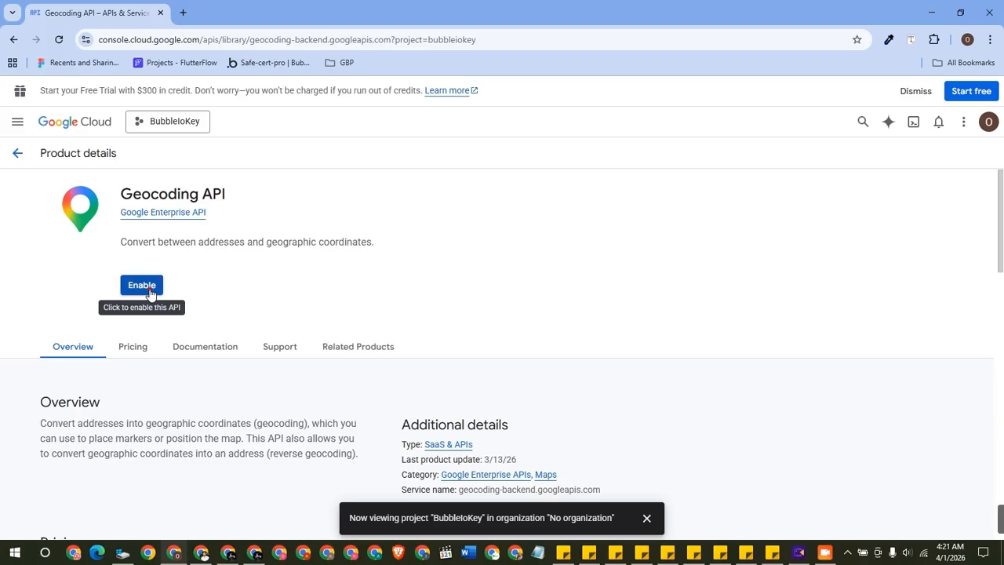
pyautogui.click(151, 294)
# Step: Duplicate the Geocoding API browser tab, return to the library results in the copy and search for "places api"
pyautogui.rightClick(116, 16)
pyautogui.click(183, 130)
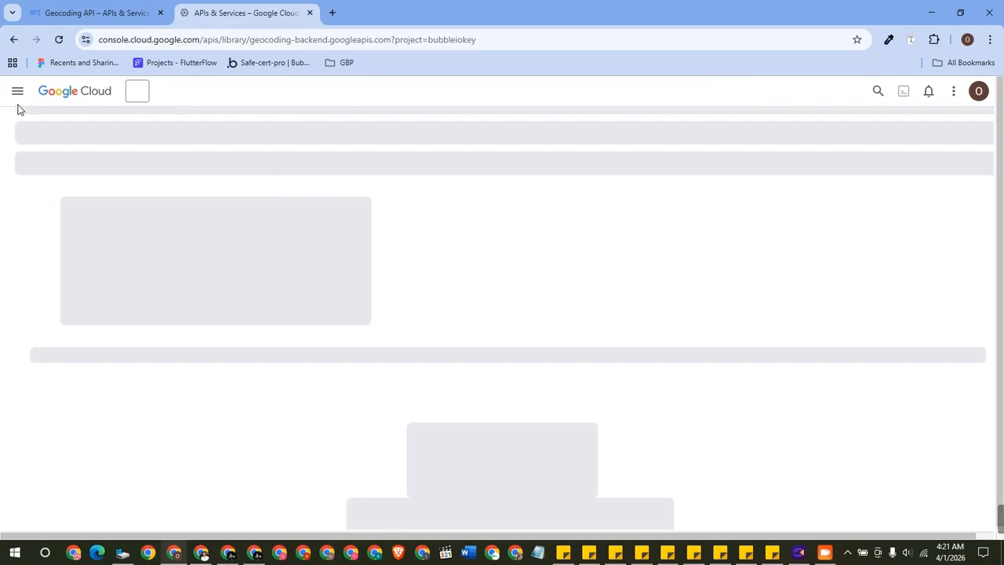
pyautogui.click(13, 40)
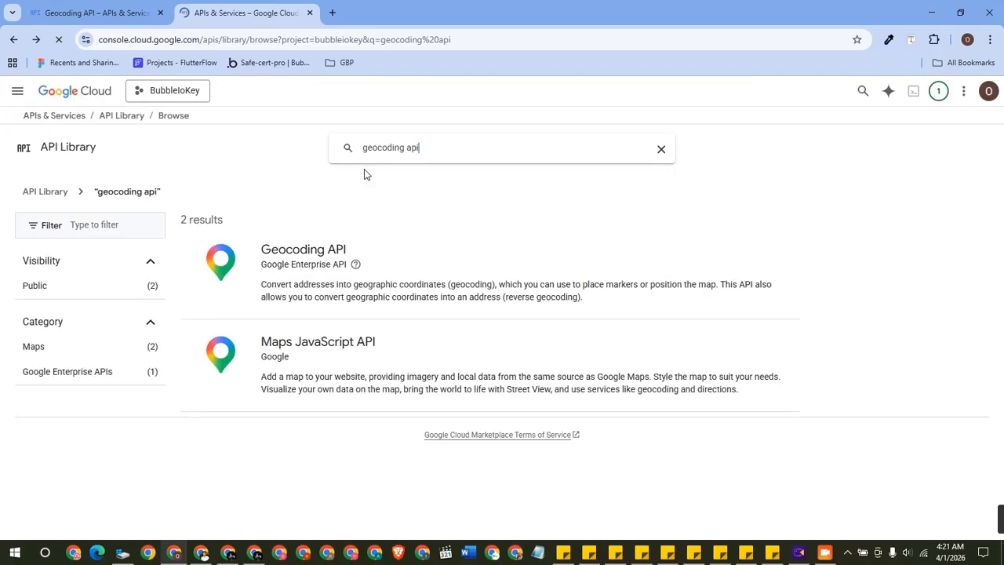
pyautogui.doubleClick(377, 148)
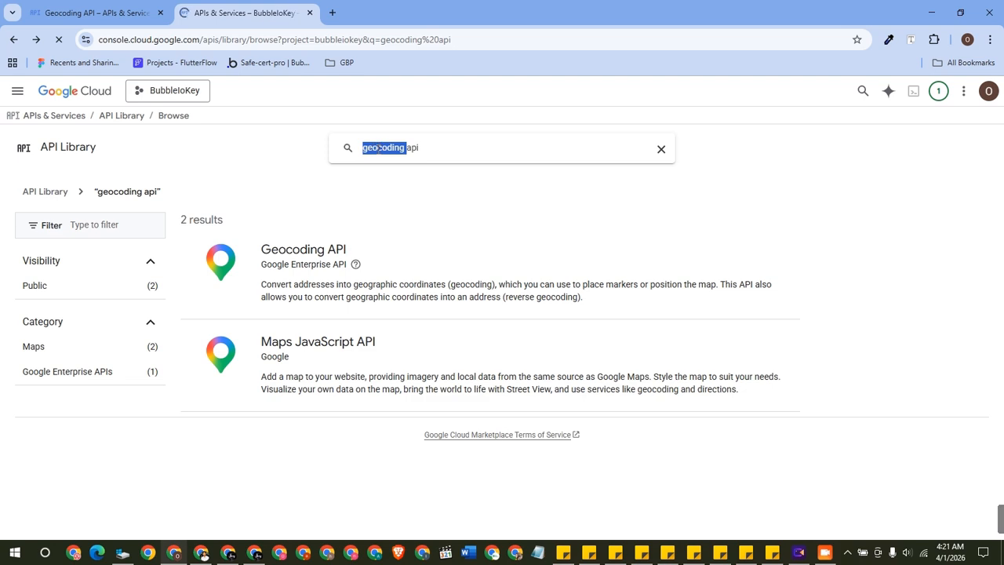
pyautogui.write('plac')
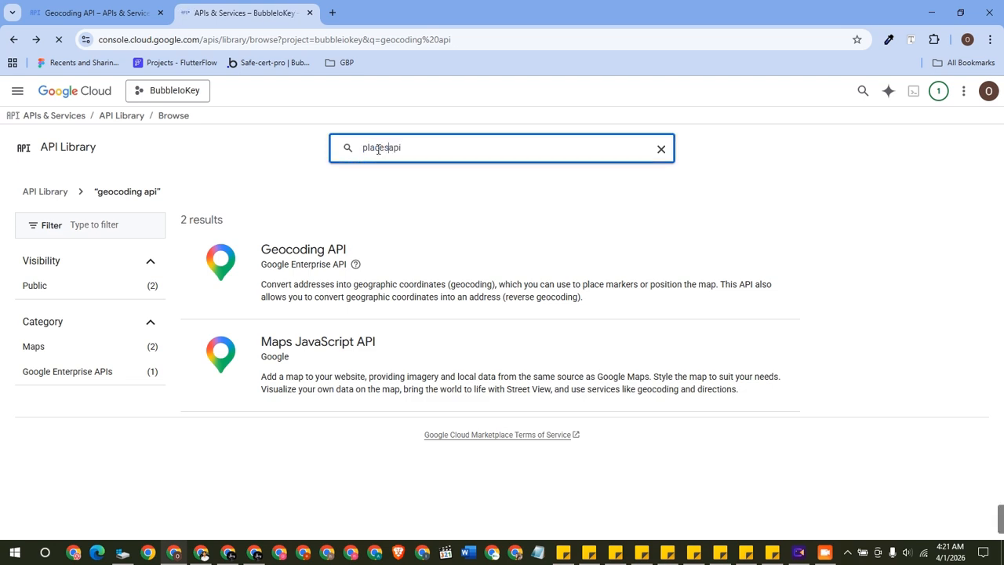
pyautogui.write('es')
pyautogui.press('Return')
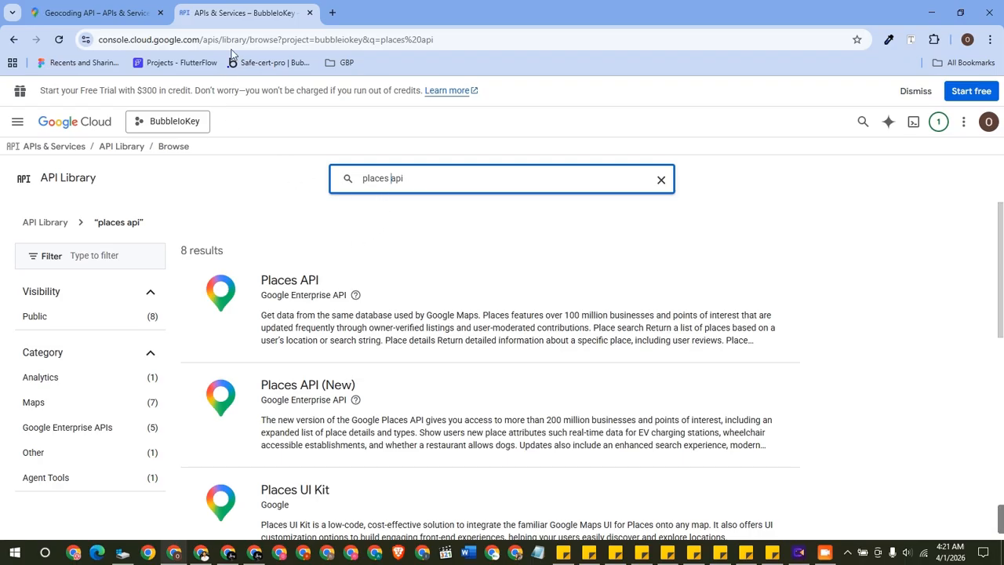
# Step: Duplicate the "places api" results tab and open the Places API entry in the original tab
pyautogui.rightClick(237, 13)
pyautogui.click(295, 107)
pyautogui.click(269, 16)
pyautogui.click(376, 315)
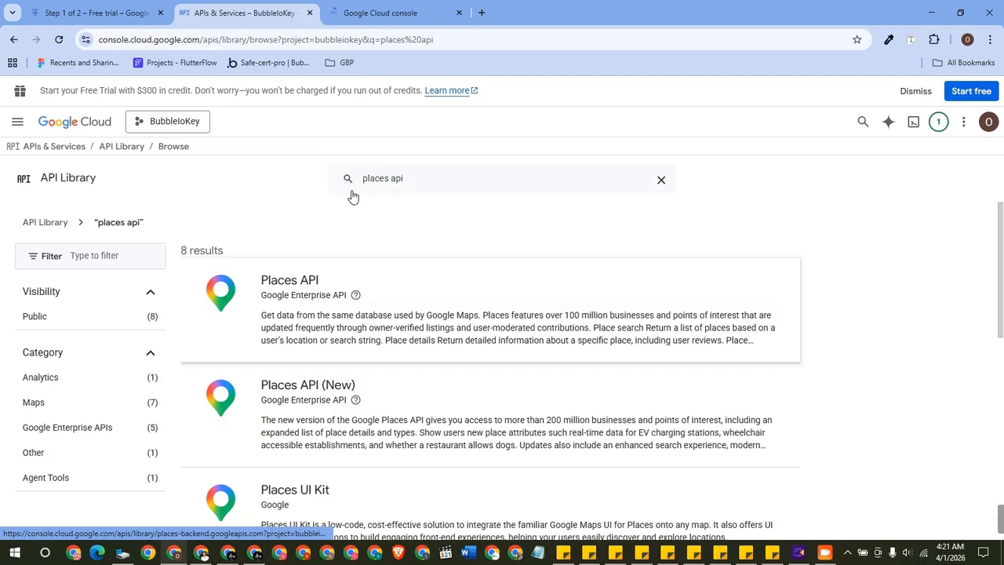
# Step: Search the API Library for "Geolocation api" in the duplicated results tab
pyautogui.click(385, 16)
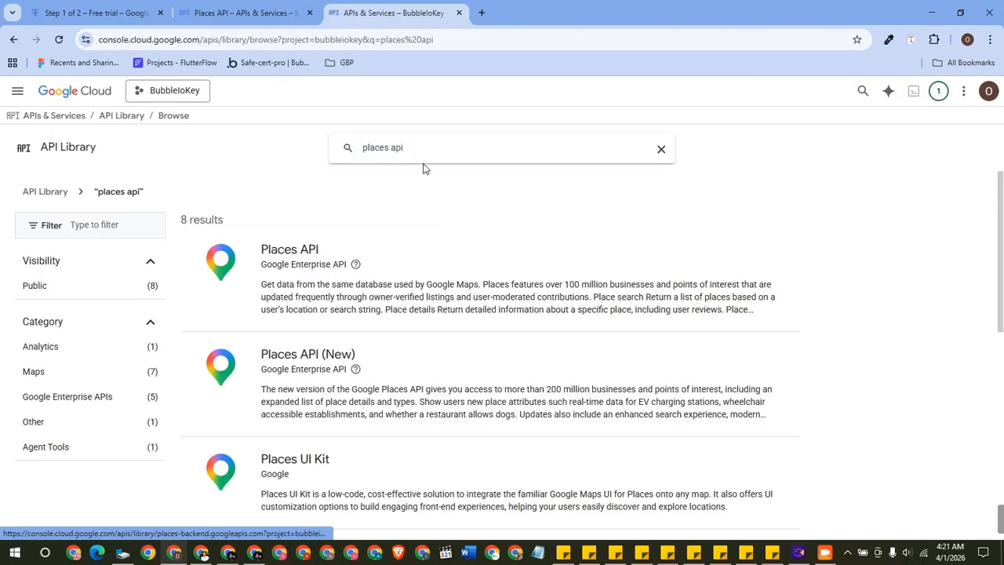
pyautogui.moveTo(417, 152); pyautogui.dragTo(282, 157)
pyautogui.write('Geolocation api')
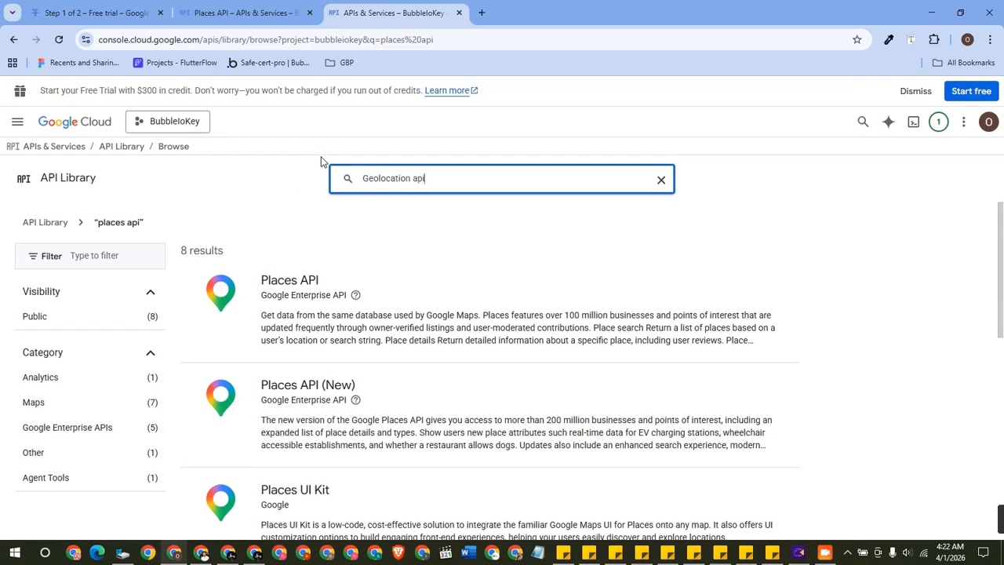
pyautogui.press('Return')
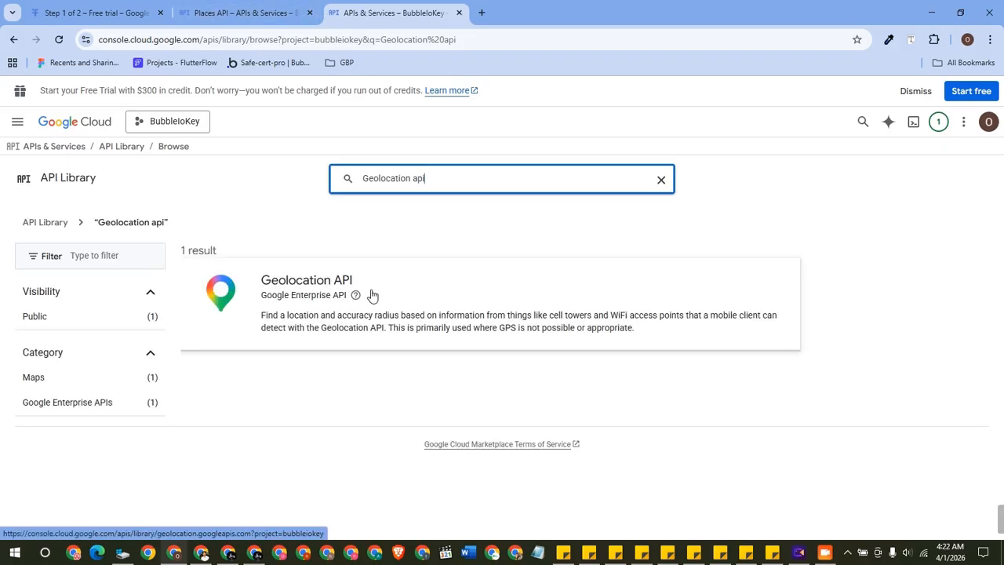
# Step: Duplicate the "Geolocation api" results tab, open the Geolocation API entry in the original and switch to the duplicate
pyautogui.rightClick(400, 19)
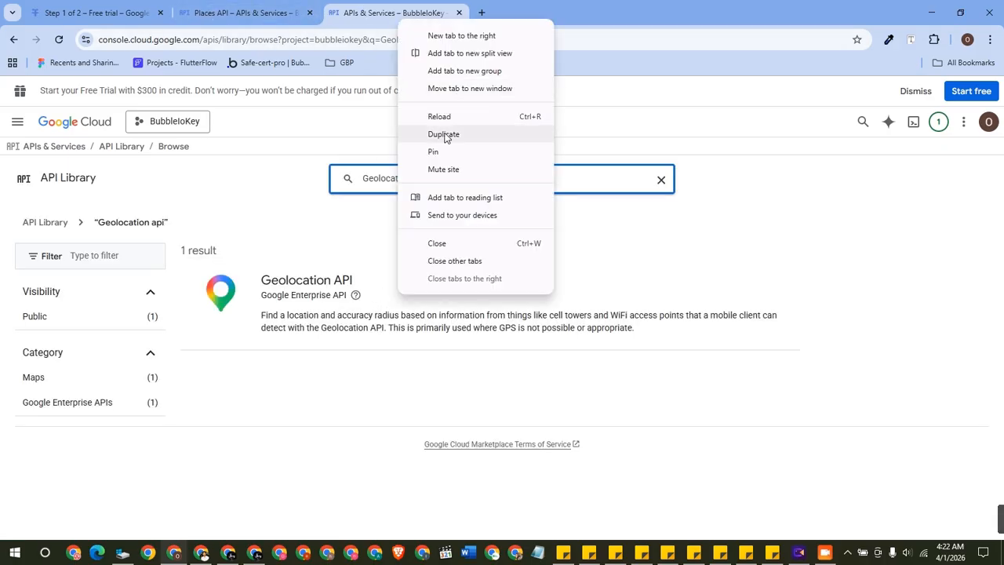
pyautogui.click(444, 134)
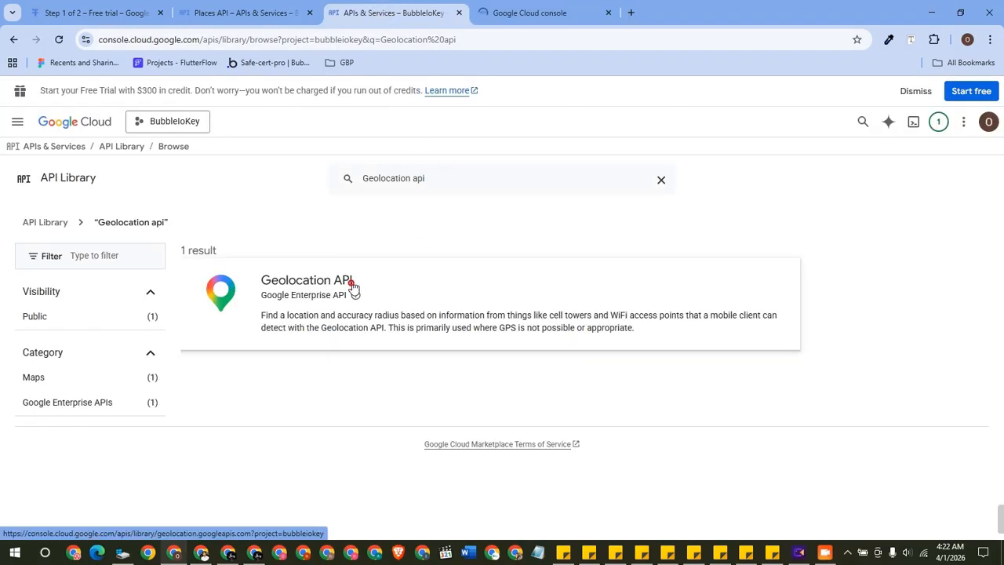
pyautogui.click(348, 287)
pyautogui.click(507, 14)
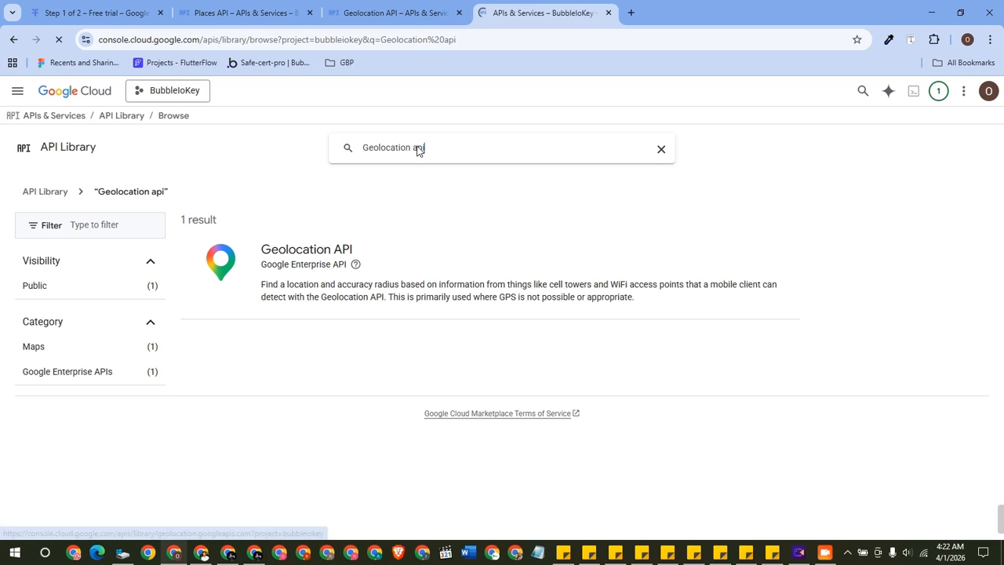
# Step: Search the API Library for "maps javascript api" in place of the Geolocation query
pyautogui.click(441, 144)
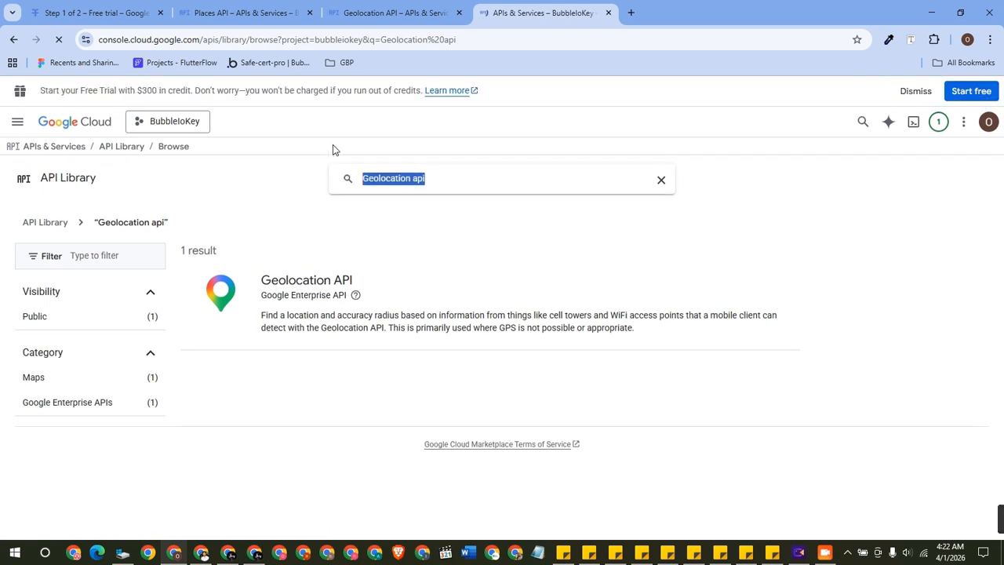
pyautogui.write('maps java')
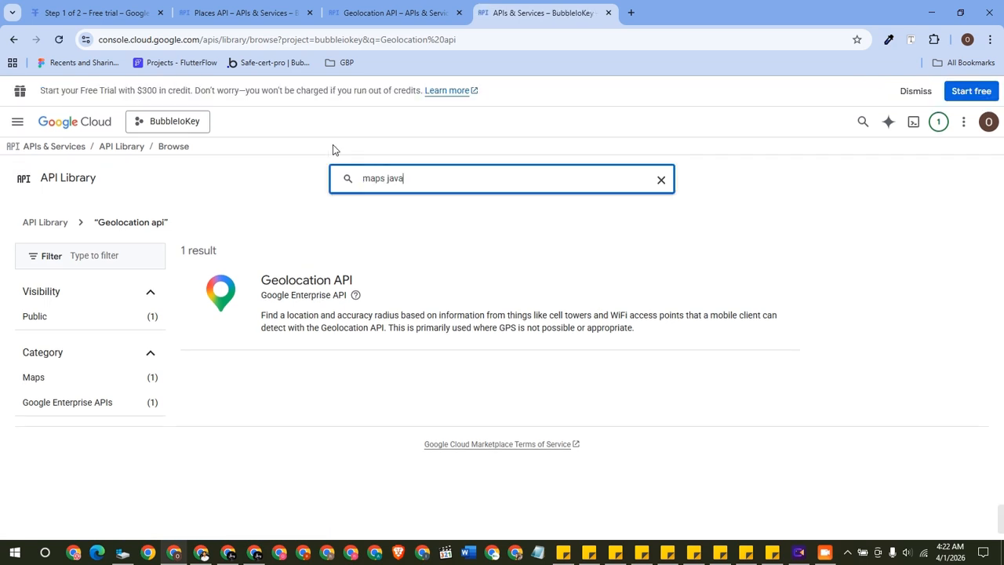
pyautogui.write('script api')
pyautogui.press('Return')
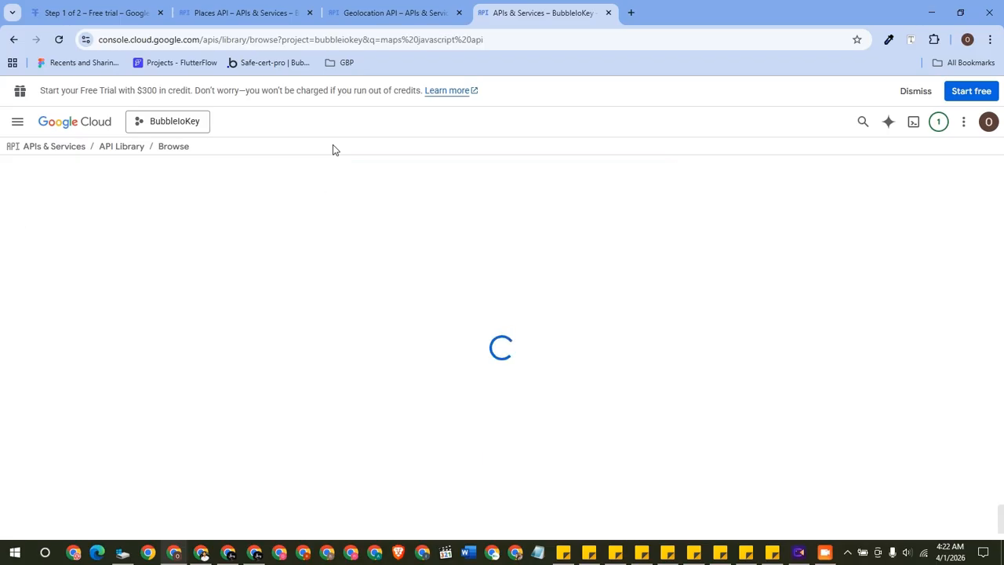
# Step: Duplicate the "maps javascript api" results tab and search the API Library for "timezone api" in the copy
pyautogui.rightClick(564, 8)
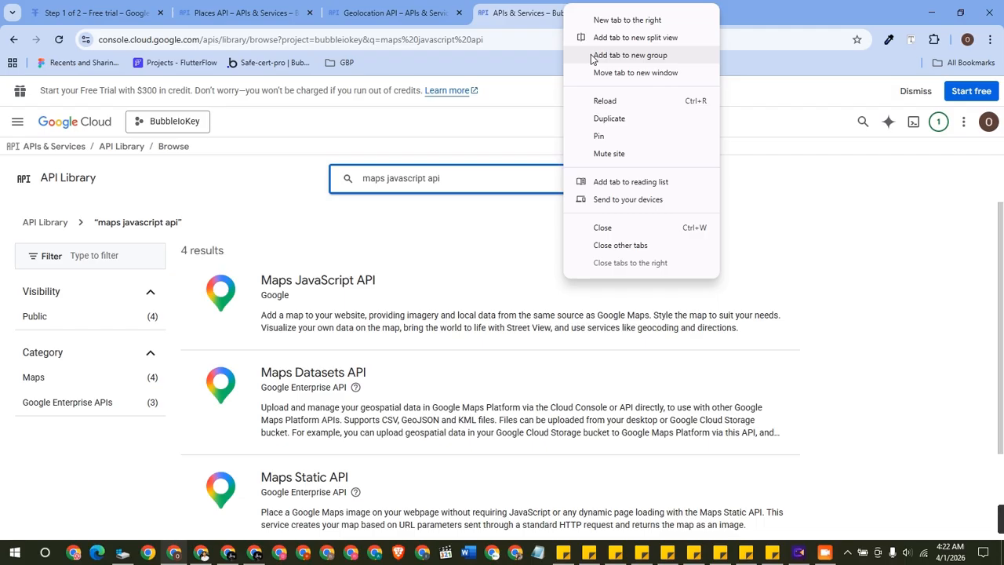
pyautogui.click(597, 119)
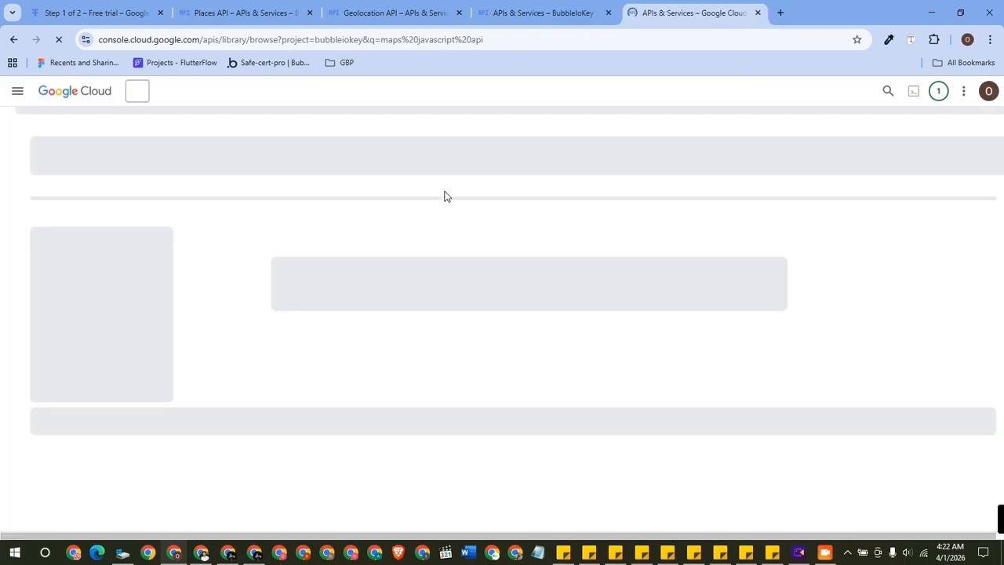
pyautogui.moveTo(473, 147); pyautogui.dragTo(259, 150)
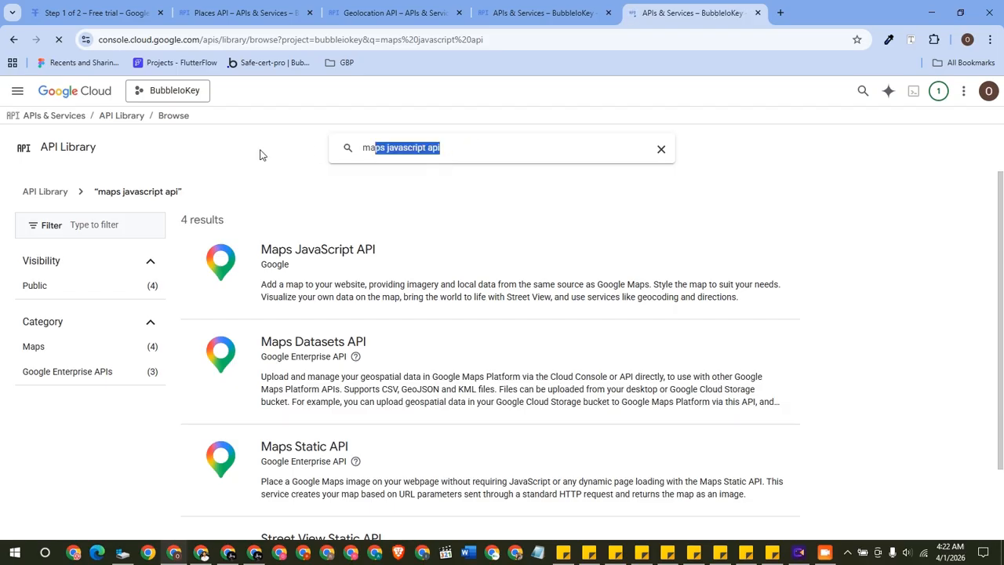
pyautogui.write('time')
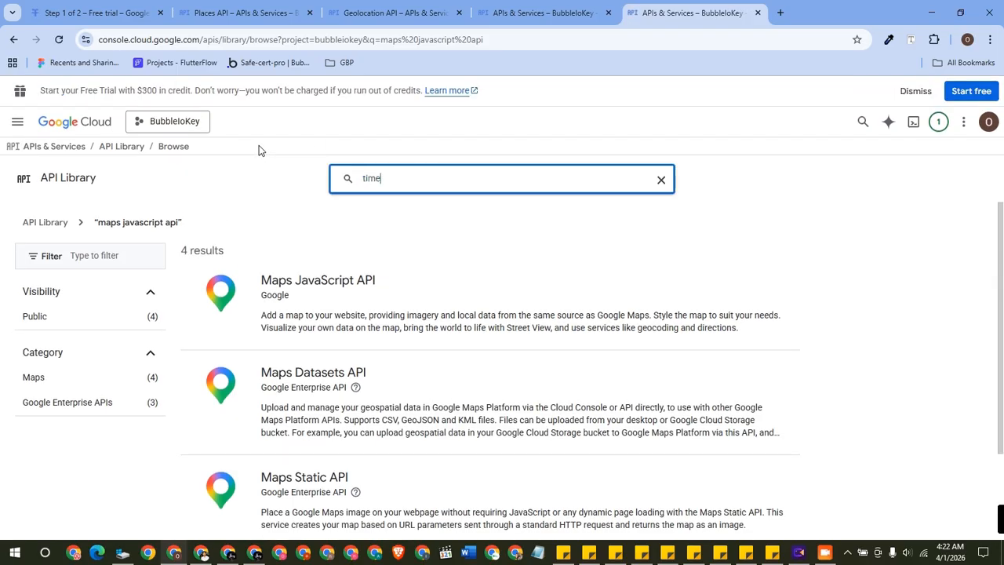
pyautogui.write('zone apui')
pyautogui.press('Return')
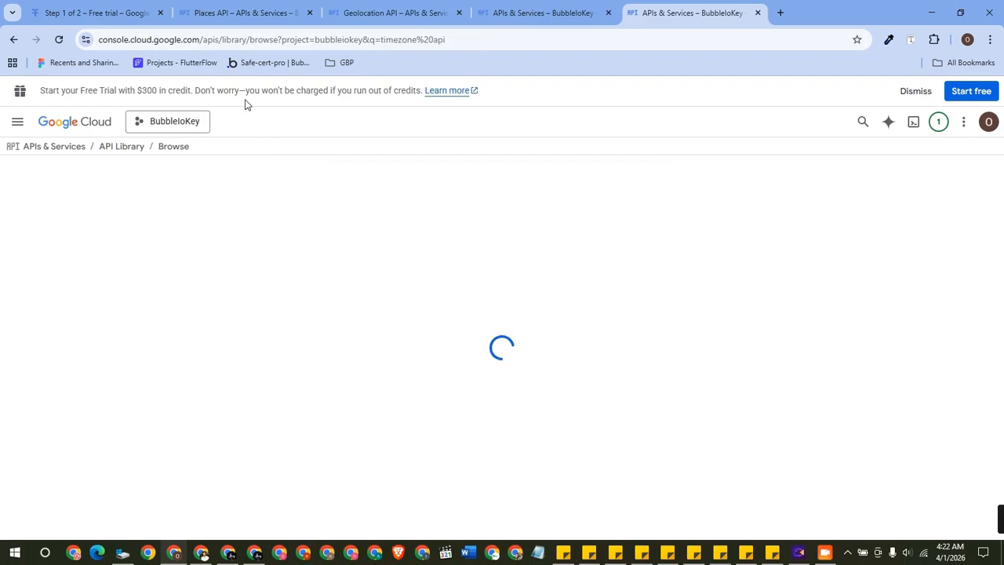
# Step: Enable the Places API and the Geolocation API from their product pages in the open browser tabs
pyautogui.click(102, 8)
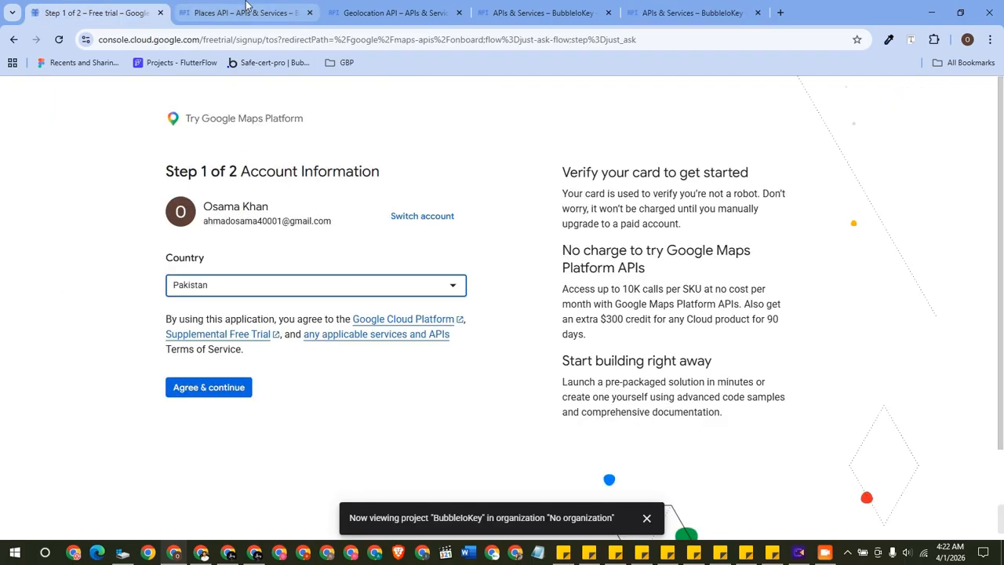
pyautogui.hotkey('ctrl', 'Tab')
pyautogui.click(141, 286)
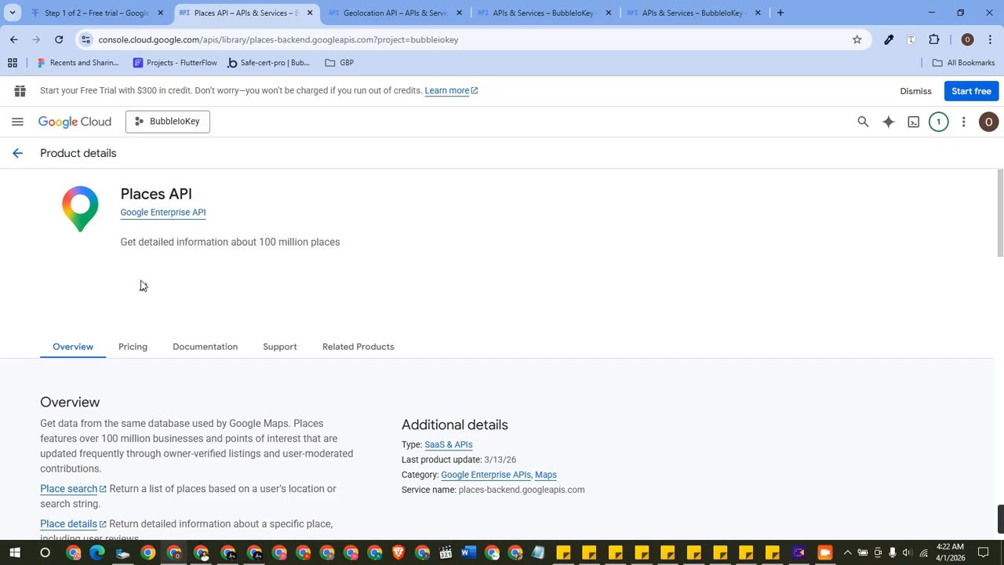
pyautogui.click(399, 13)
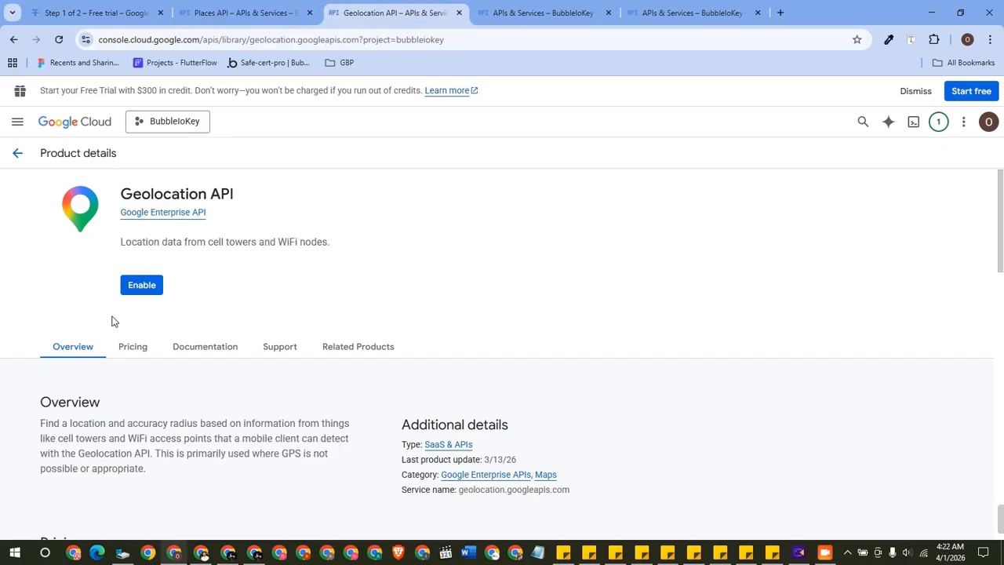
pyautogui.click(141, 287)
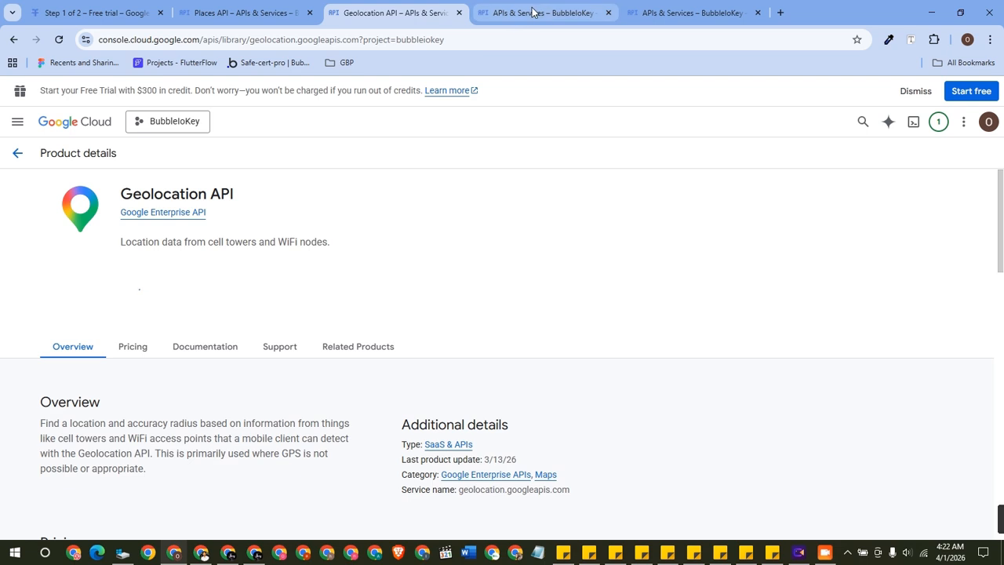
# Step: Open the Maps JavaScript API entry from its search results and enable it
pyautogui.click(536, 13)
pyautogui.click(390, 308)
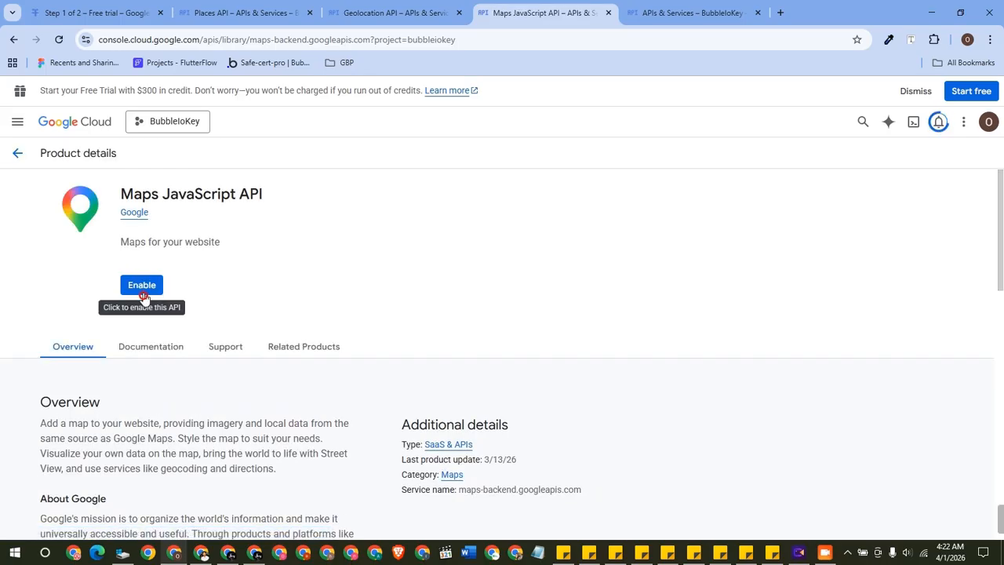
pyautogui.click(149, 288)
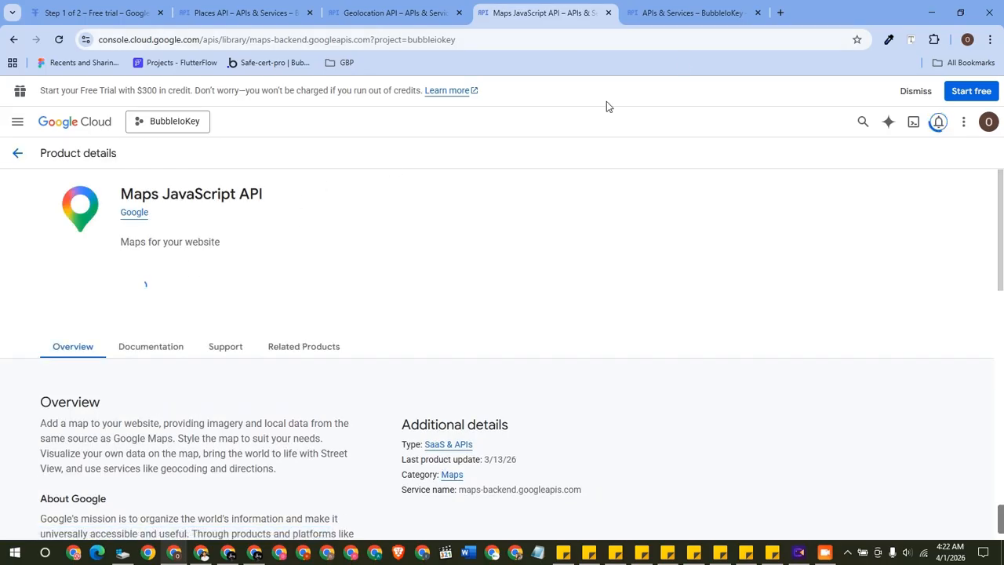
# Step: Open the Time Zone API entry from the "timezone api" results and enable it
pyautogui.click(697, 13)
pyautogui.moveTo(355, 294)
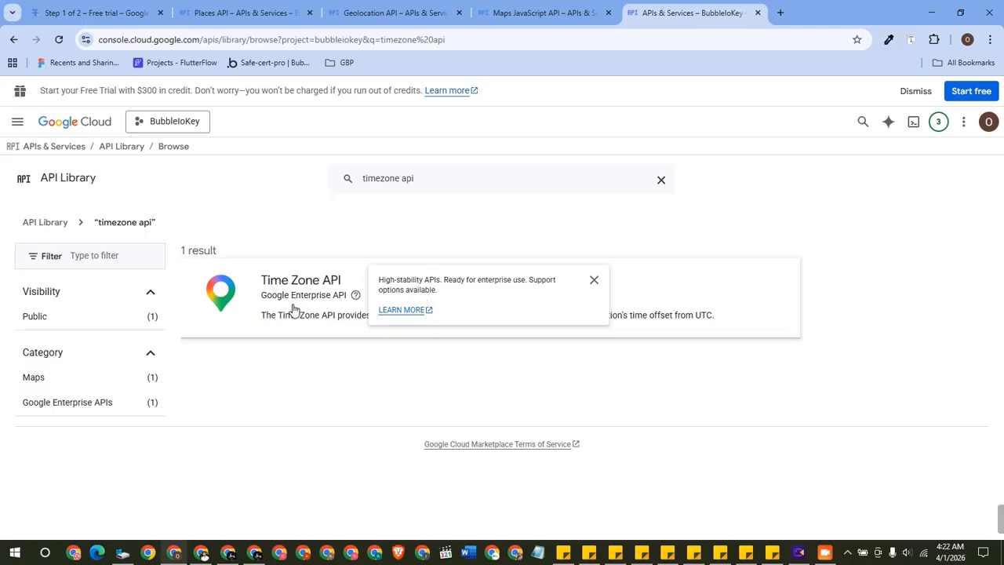
pyautogui.click(307, 324)
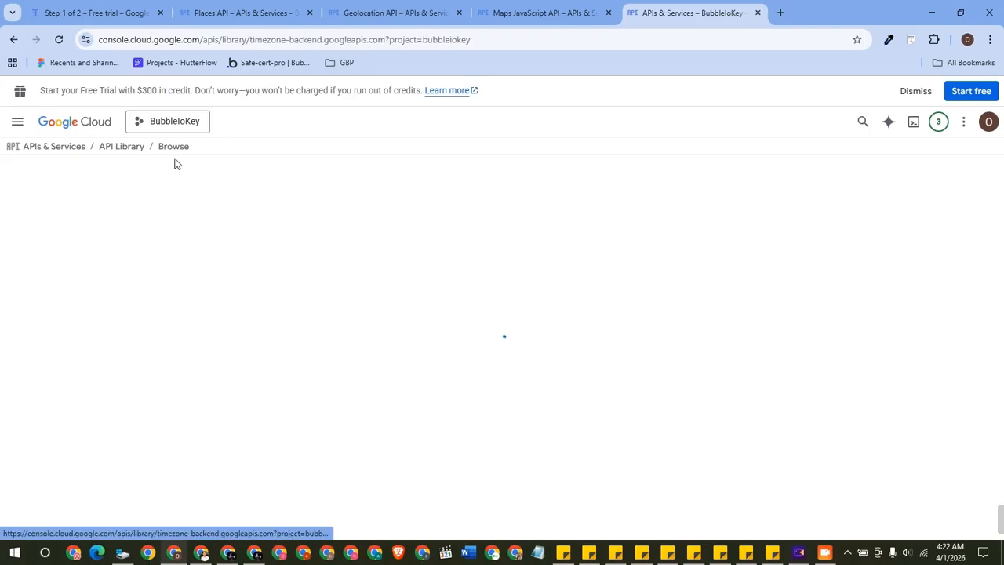
pyautogui.click(241, 9)
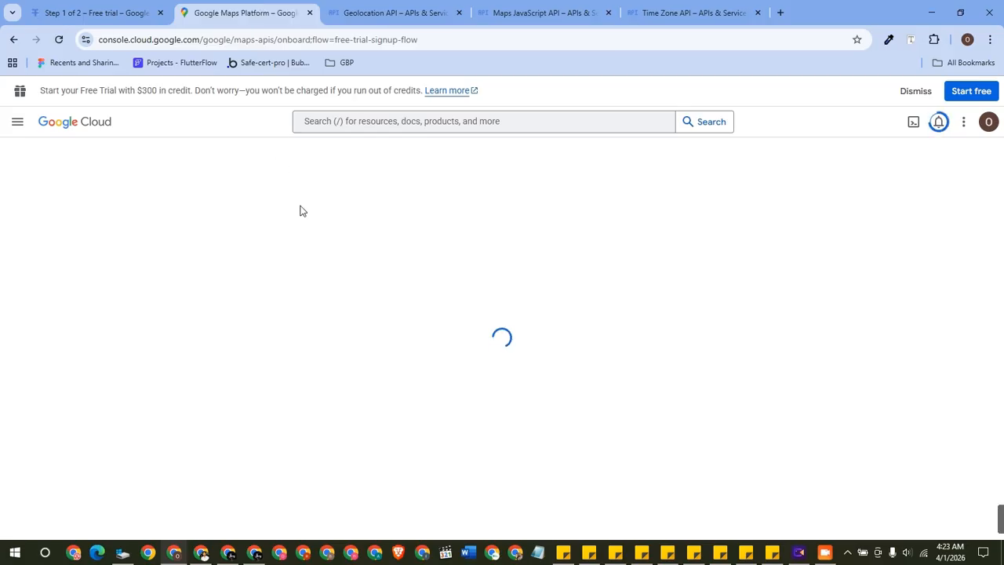
pyautogui.click(673, 11)
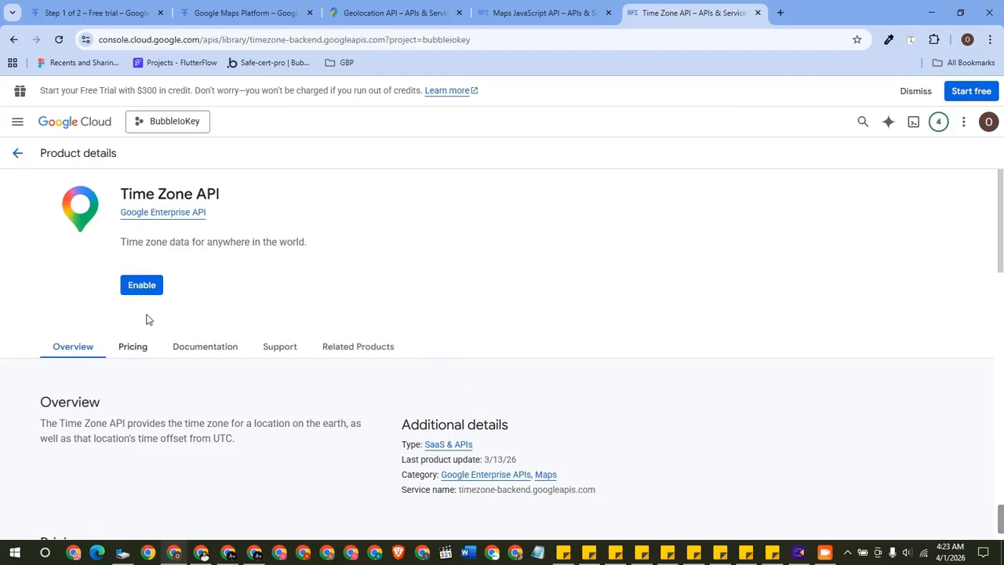
pyautogui.click(141, 285)
# Step: Return to the Geolocation API's browser tab and agree to the free trial's account information step with Pakistan as country
pyautogui.click(564, 8)
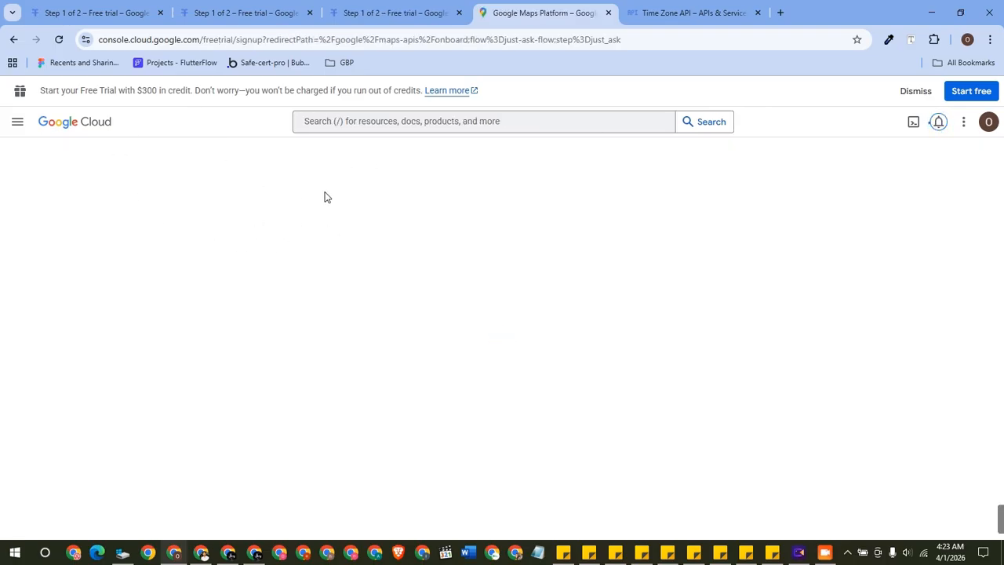
pyautogui.click(383, 6)
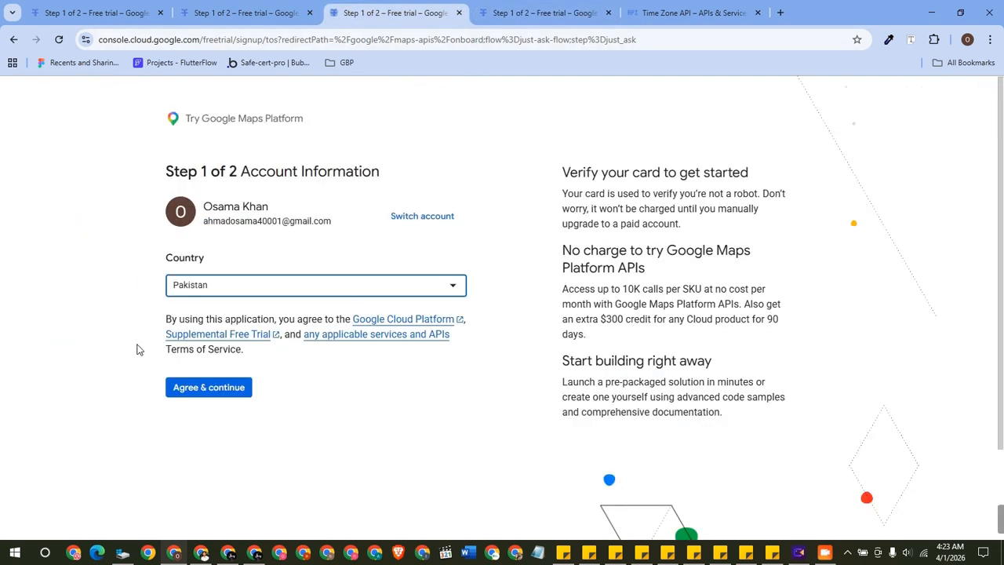
pyautogui.click(210, 387)
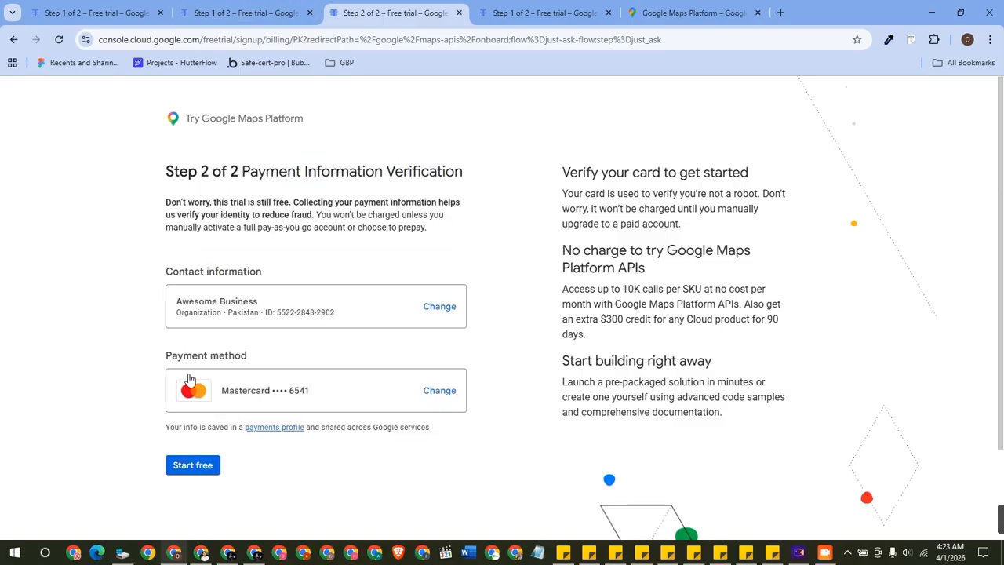
# Step: Check the payment methods offered for the trial, keep the saved Mastercard and try to start the free trial
pyautogui.scroll(-2, 330, 405)
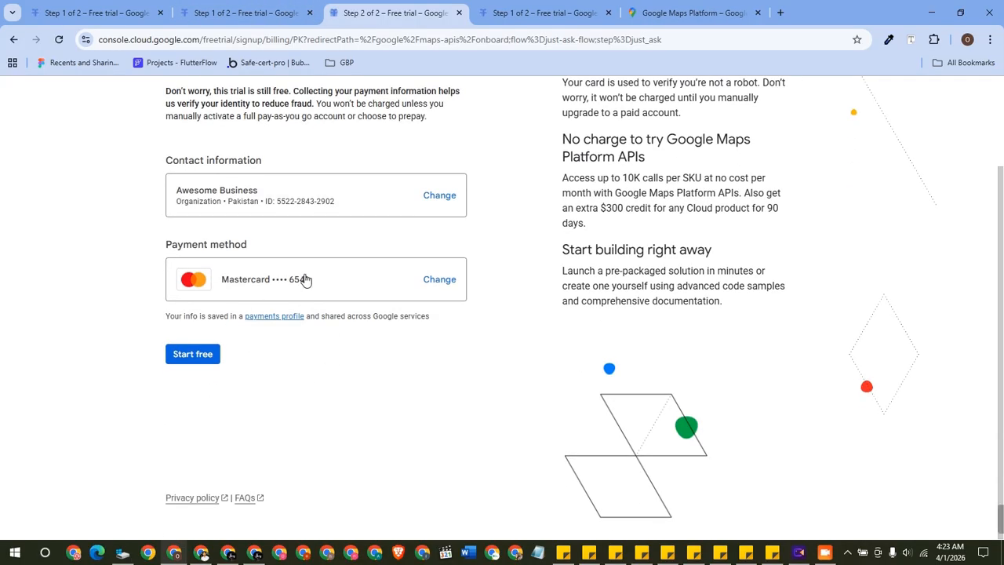
pyautogui.click(339, 295)
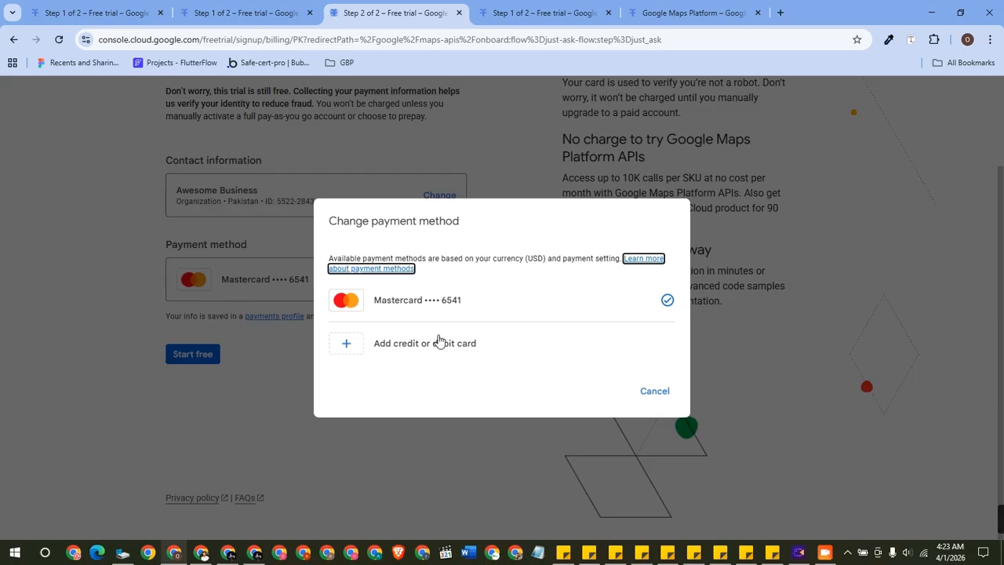
pyautogui.click(170, 384)
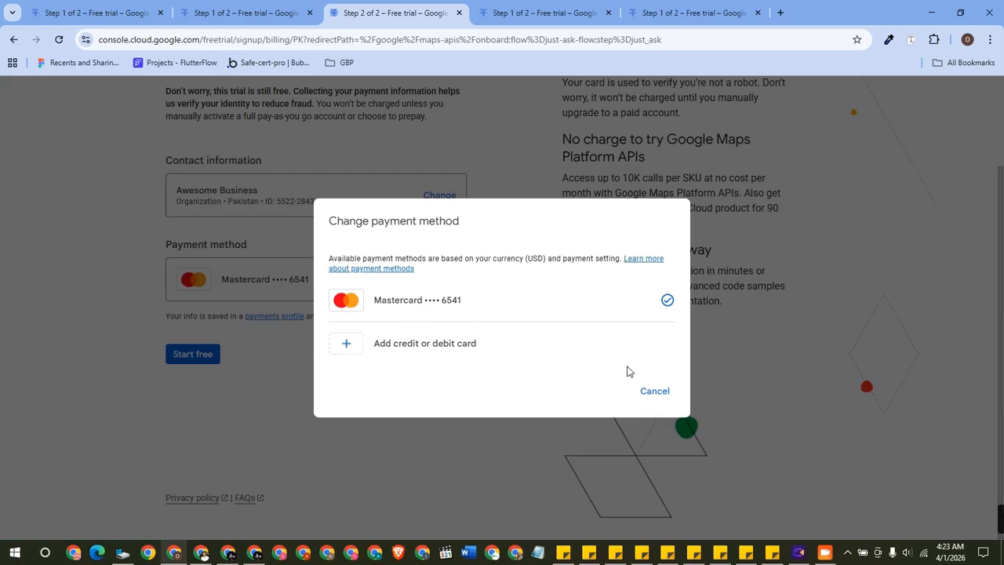
pyautogui.click(654, 391)
pyautogui.click(177, 357)
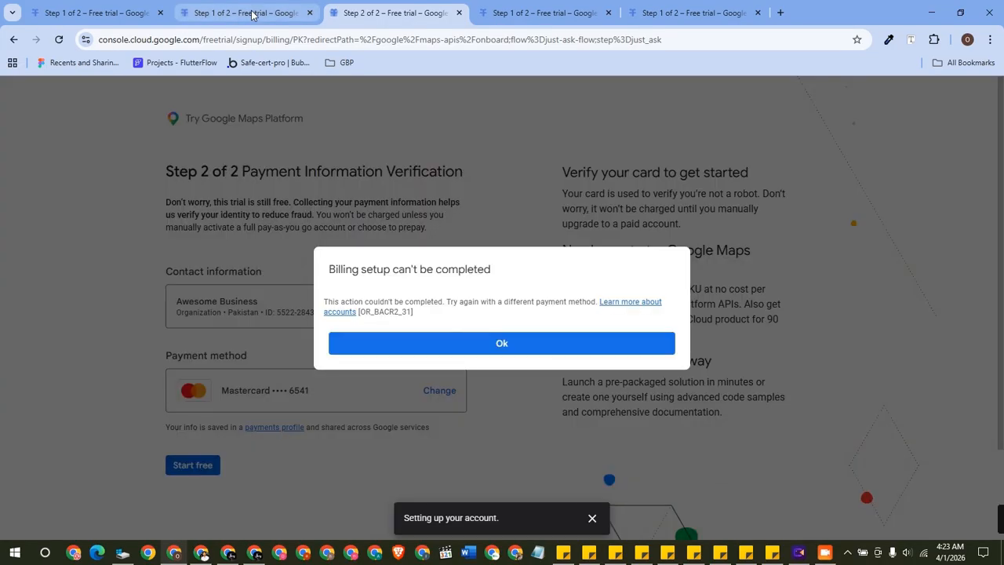
pyautogui.click(436, 351)
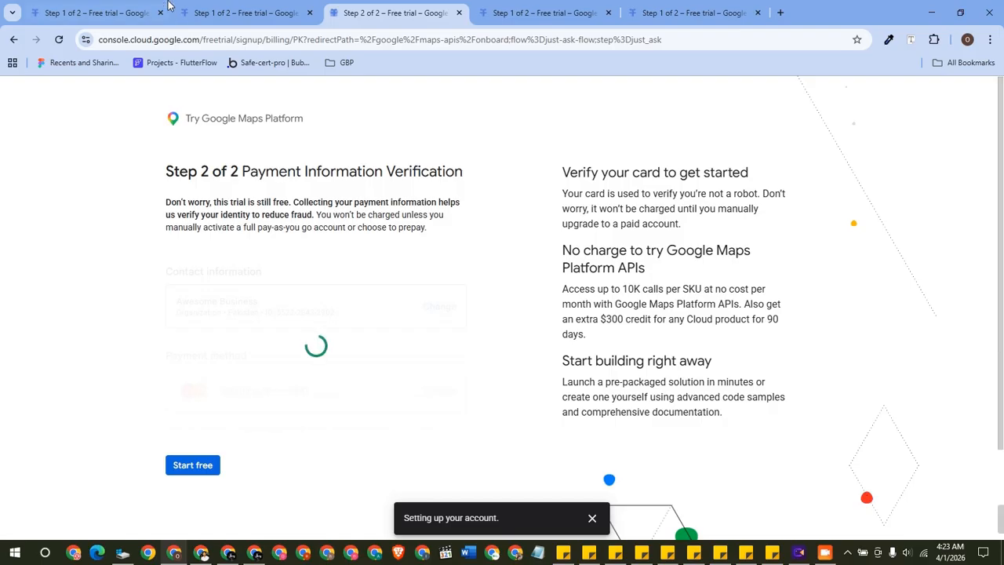
# Step: Search the Google Cloud console for "api" and open the APIs & Services page of the BubbleIoKey project
pyautogui.click(225, 6)
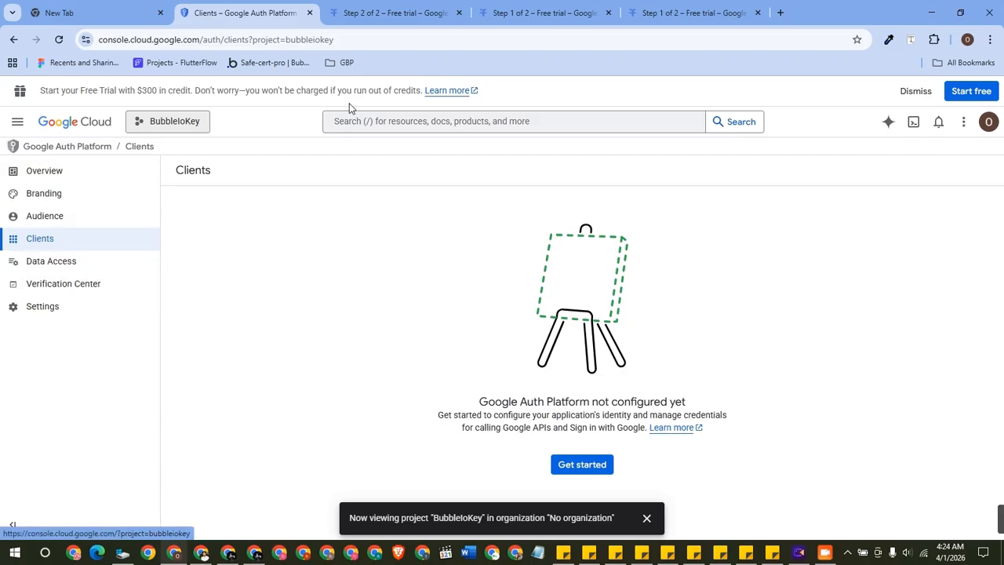
pyautogui.click(380, 124)
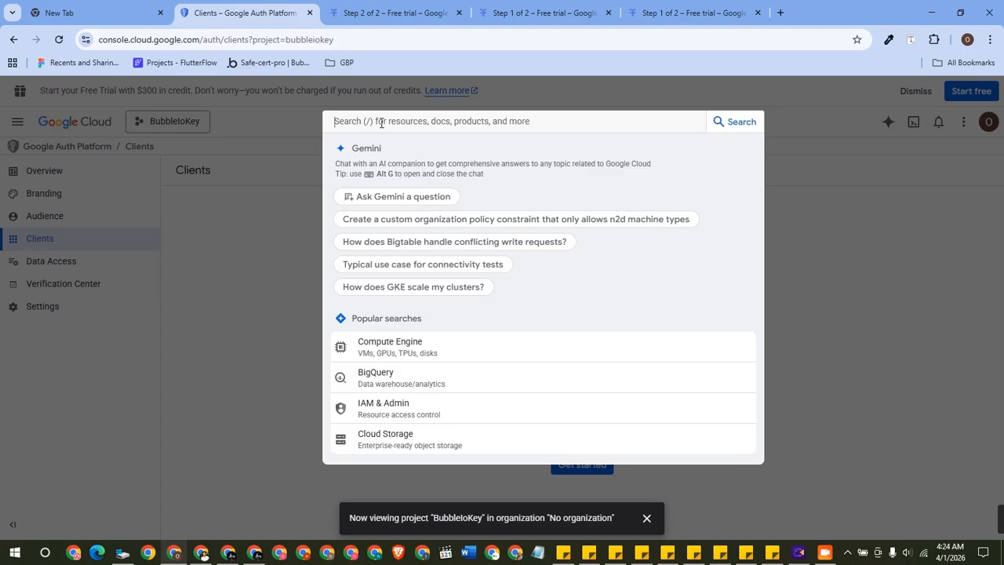
pyautogui.click(190, 292)
pyautogui.click(475, 124)
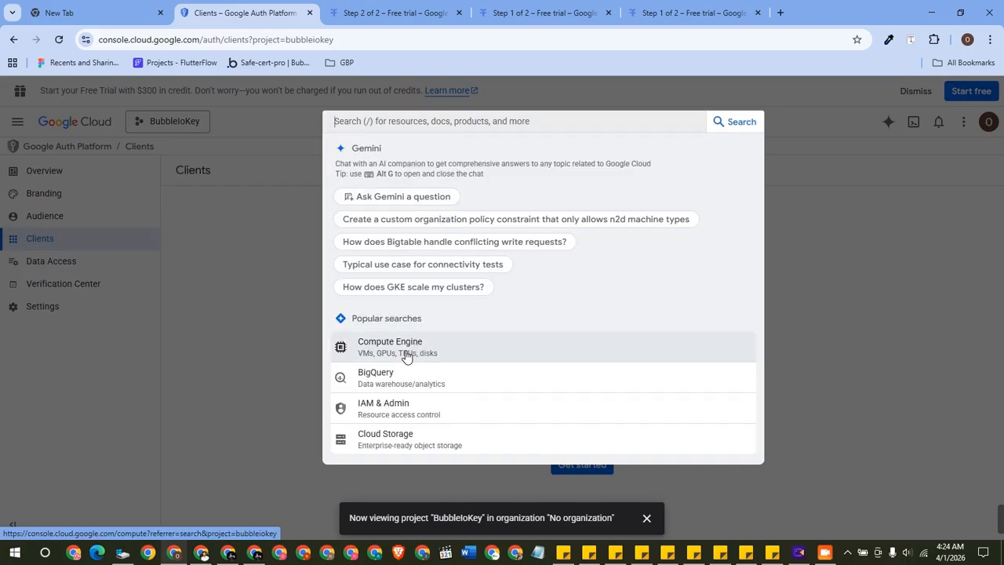
pyautogui.write('api')
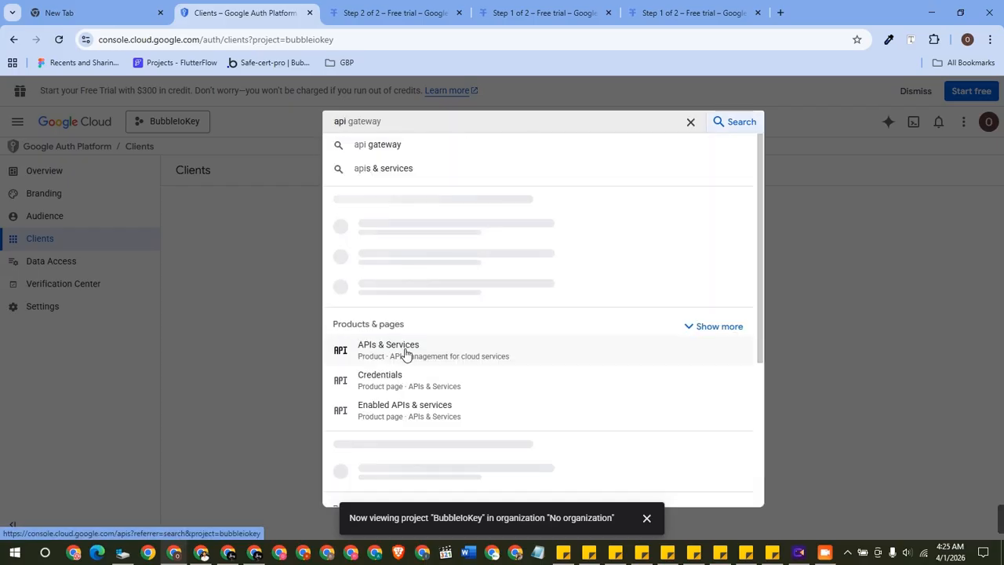
pyautogui.click(404, 360)
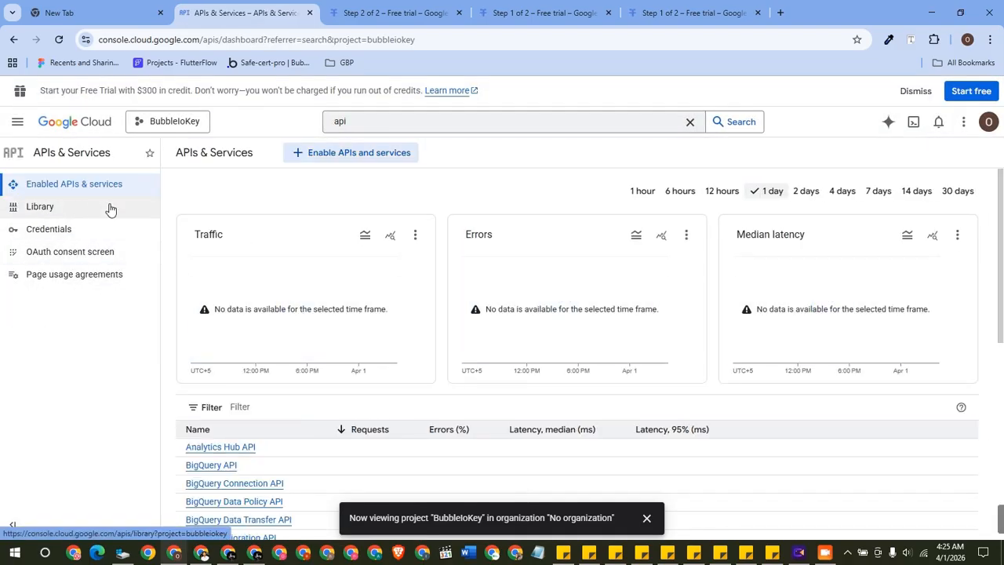
# Step: Visit the API Library, return to the APIs & Services dashboard and look through the list of enabled APIs
pyautogui.click(78, 213)
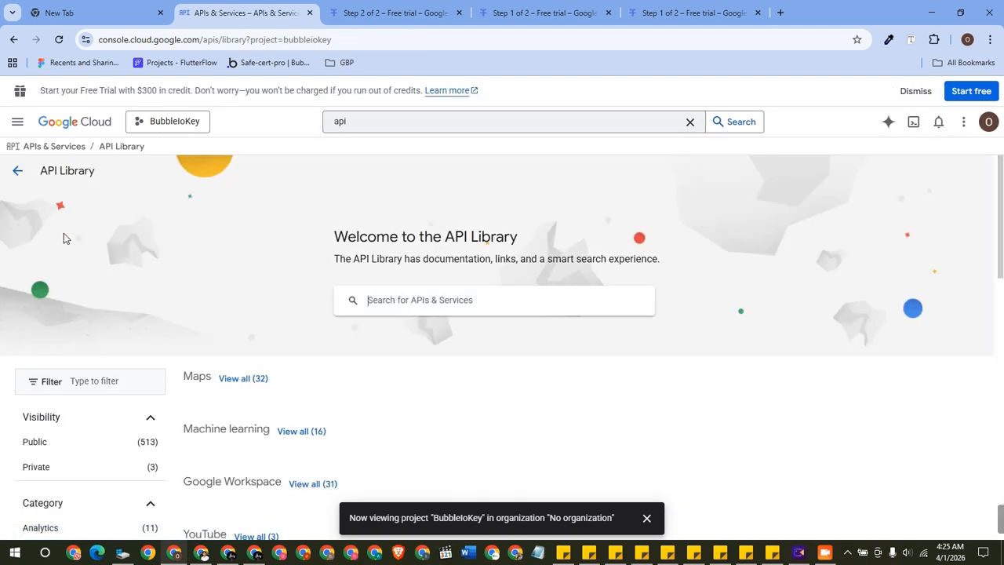
pyautogui.click(14, 39)
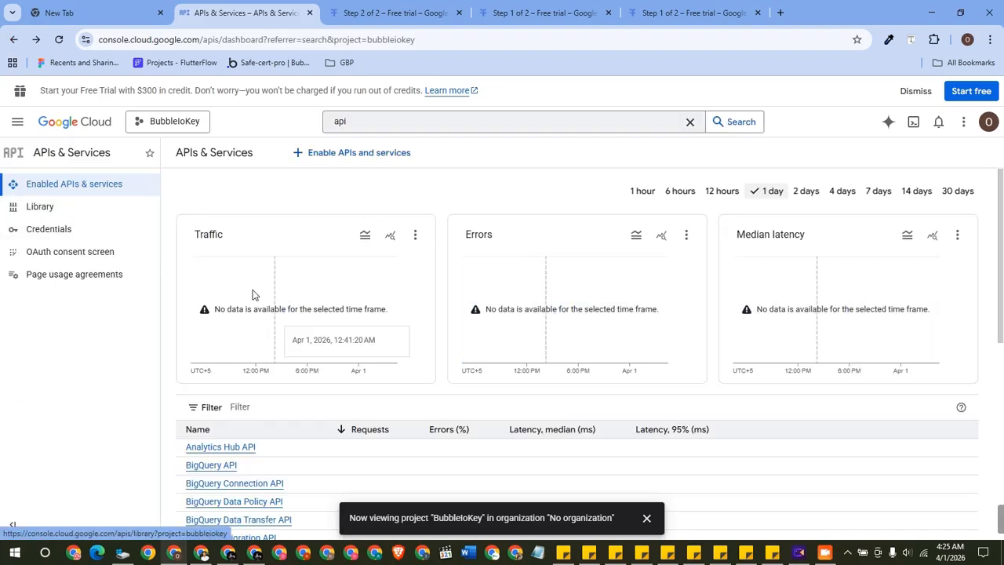
pyautogui.scroll(-2, 361, 329)
pyautogui.scroll(2, 350, 287)
pyautogui.scroll(-1, 331, 313)
pyautogui.scroll(-5, 305, 289)
pyautogui.scroll(3, 288, 307)
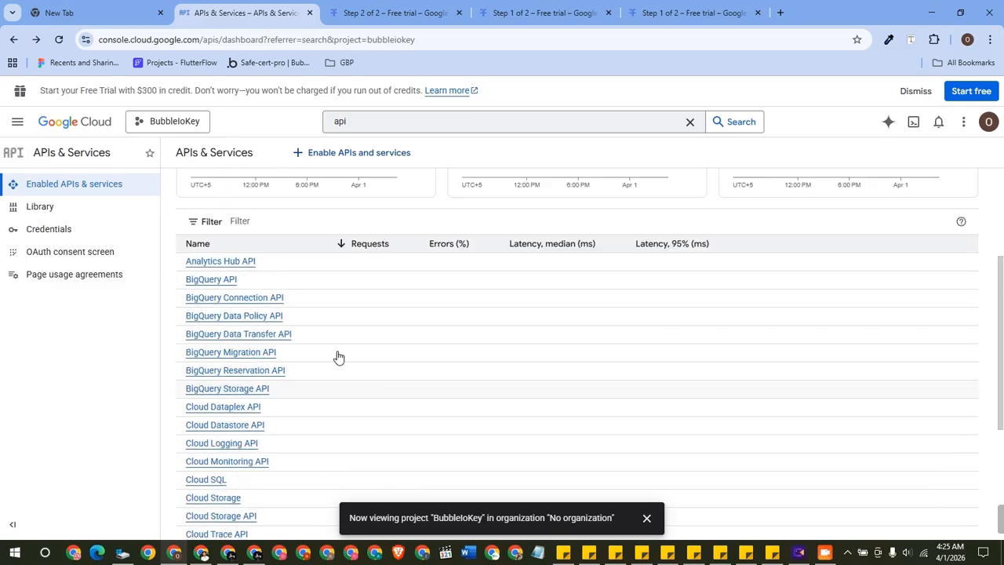
pyautogui.scroll(2, 338, 357)
pyautogui.scroll(-2, 432, 413)
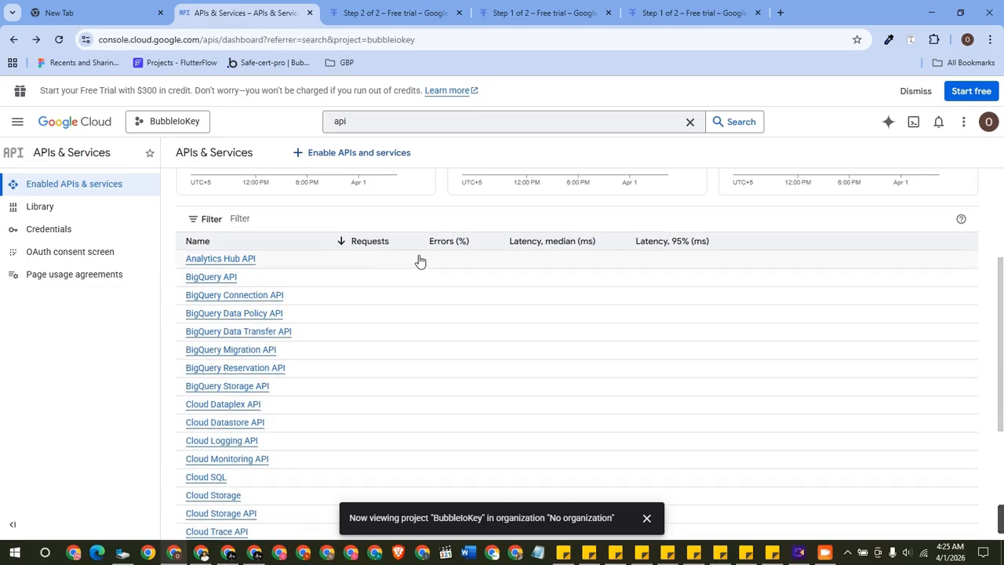
pyautogui.scroll(2, 691, 268)
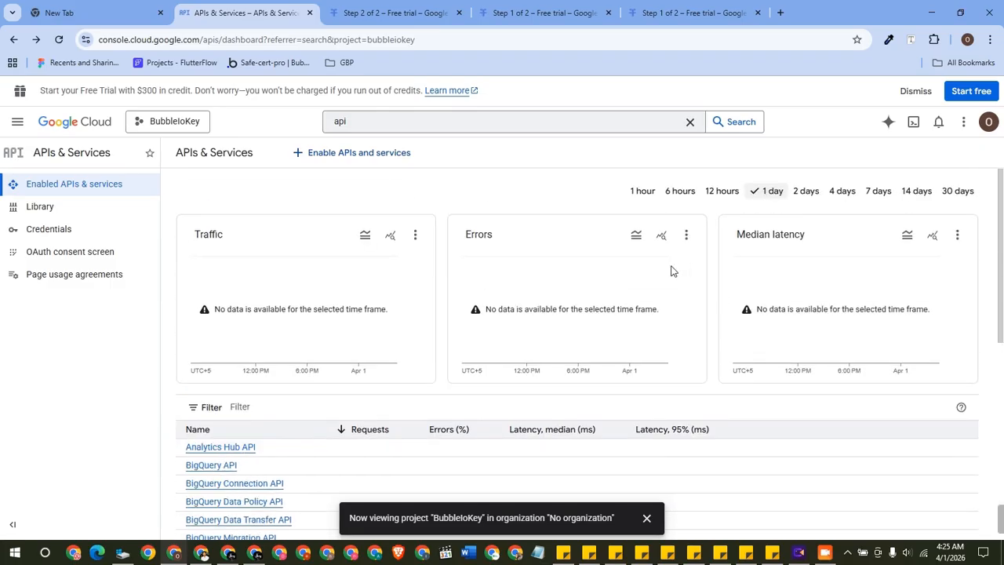
pyautogui.click(69, 207)
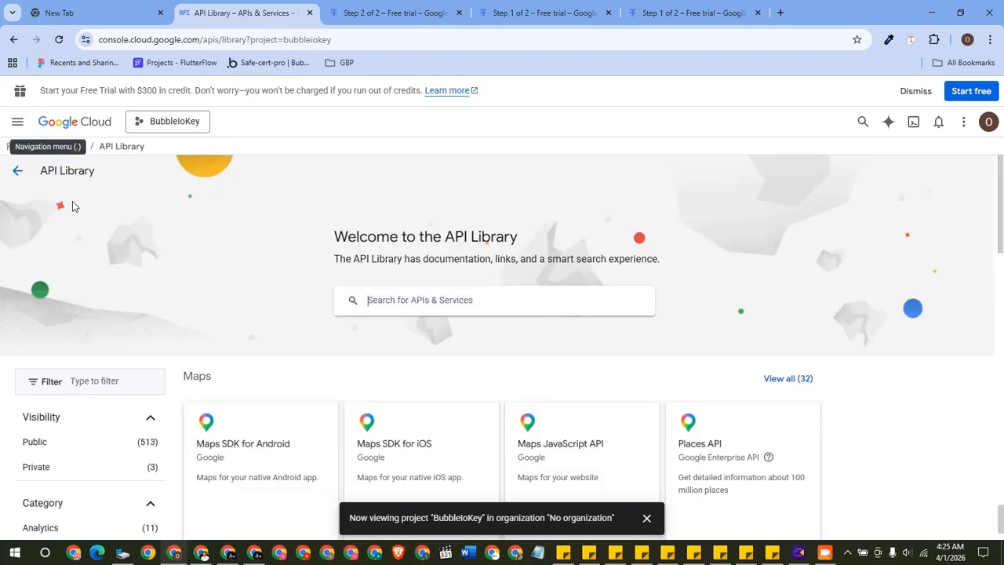
pyautogui.click(14, 40)
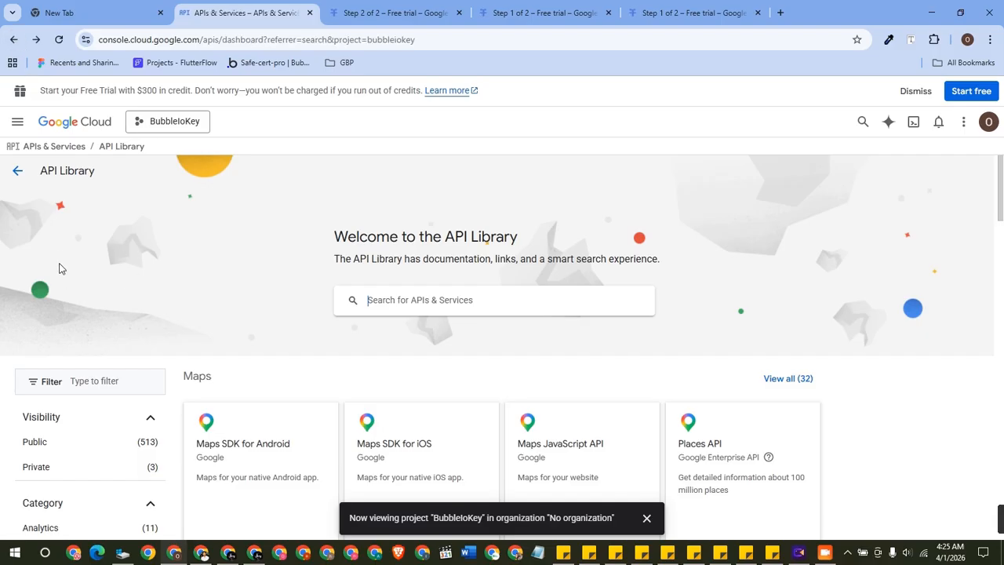
# Step: Start a new API key from the project's Credentials page and name it "client"
pyautogui.click(60, 229)
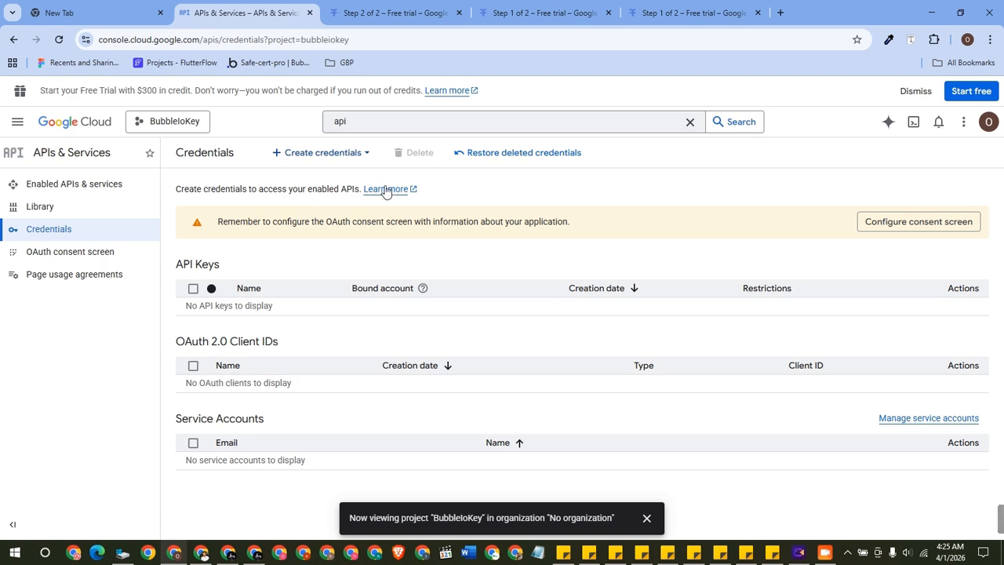
pyautogui.click(346, 157)
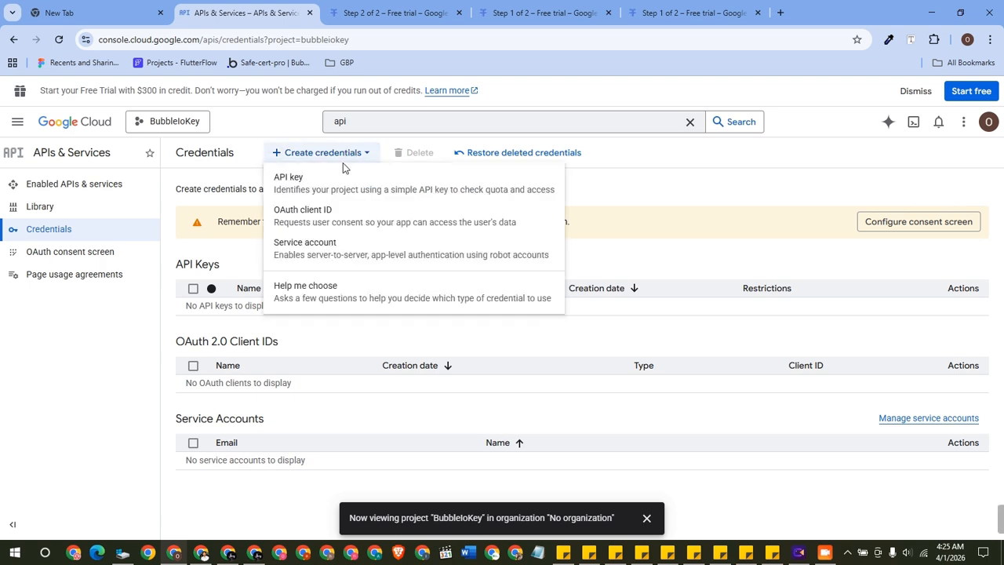
pyautogui.click(298, 193)
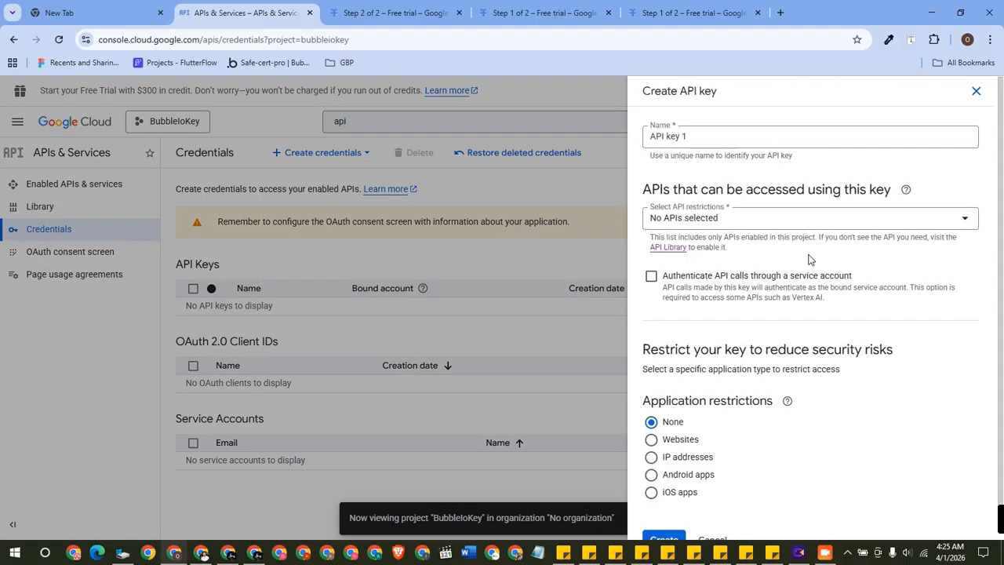
pyautogui.tripleClick(705, 138)
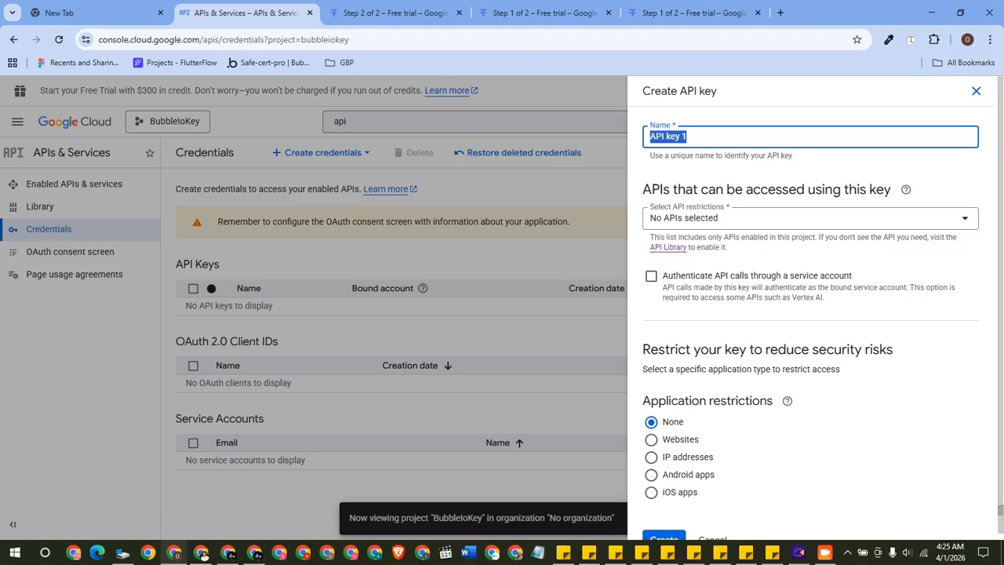
pyautogui.write('client')
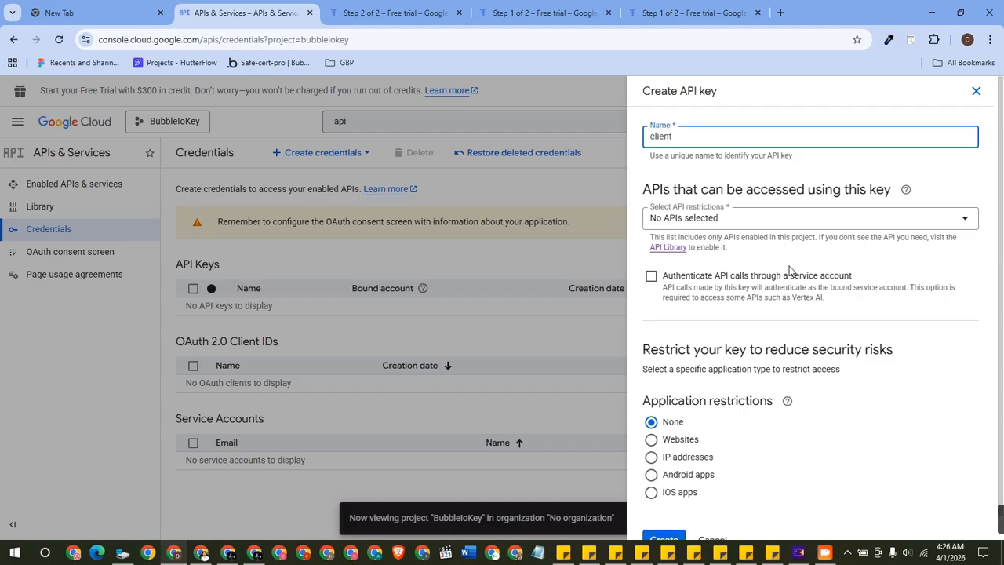
# Step: Look through the APIs offered for the key and try to create it without selecting any API
pyautogui.click(722, 217)
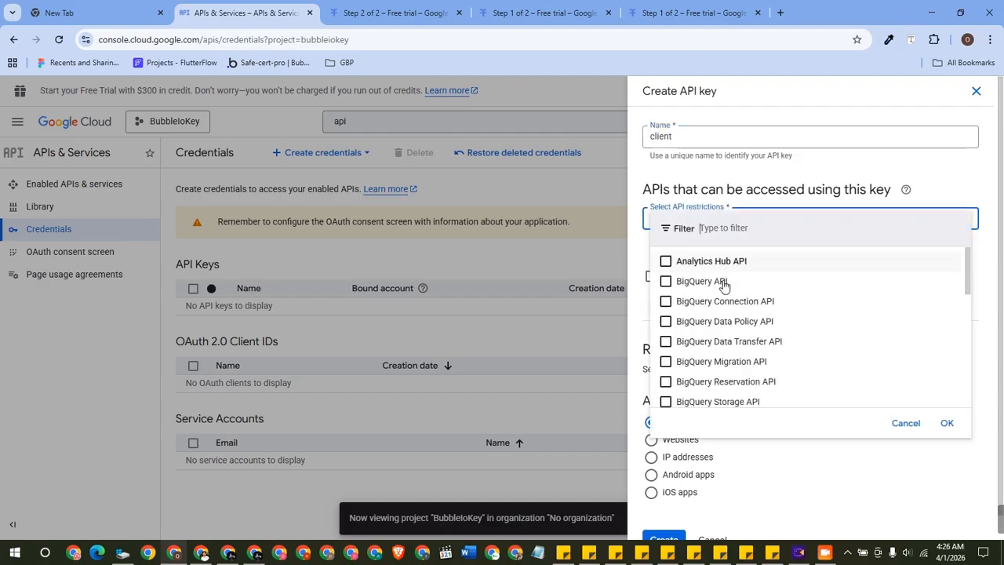
pyautogui.scroll(-3, 722, 285)
pyautogui.scroll(2, 740, 251)
pyautogui.click(796, 186)
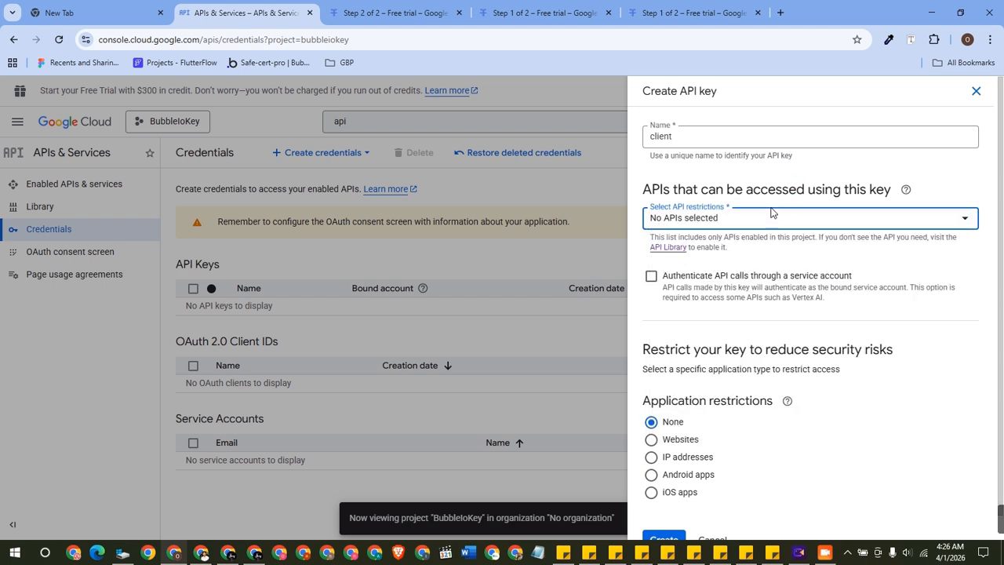
pyautogui.scroll(-1, 676, 285)
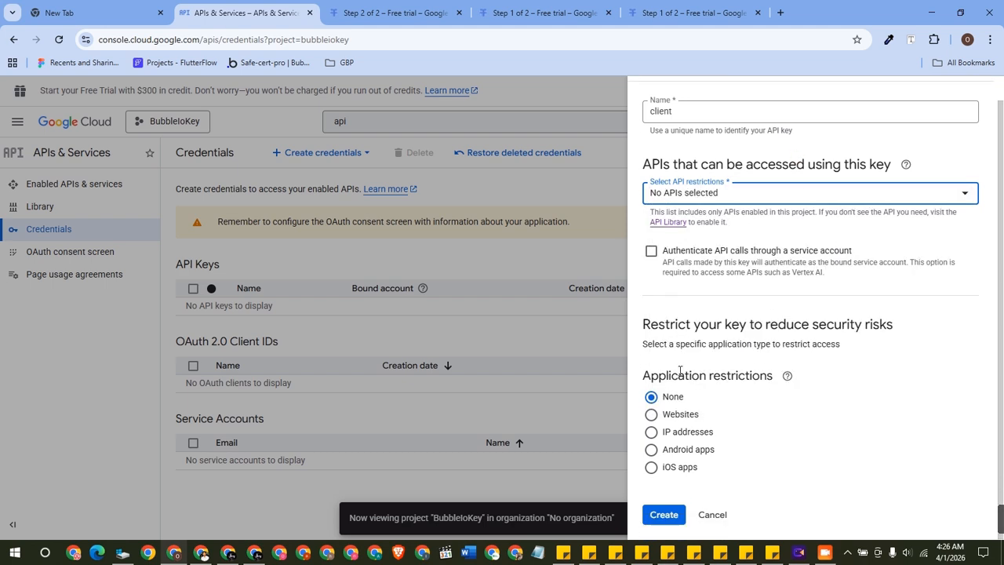
pyautogui.click(663, 515)
pyautogui.scroll(-1, 685, 459)
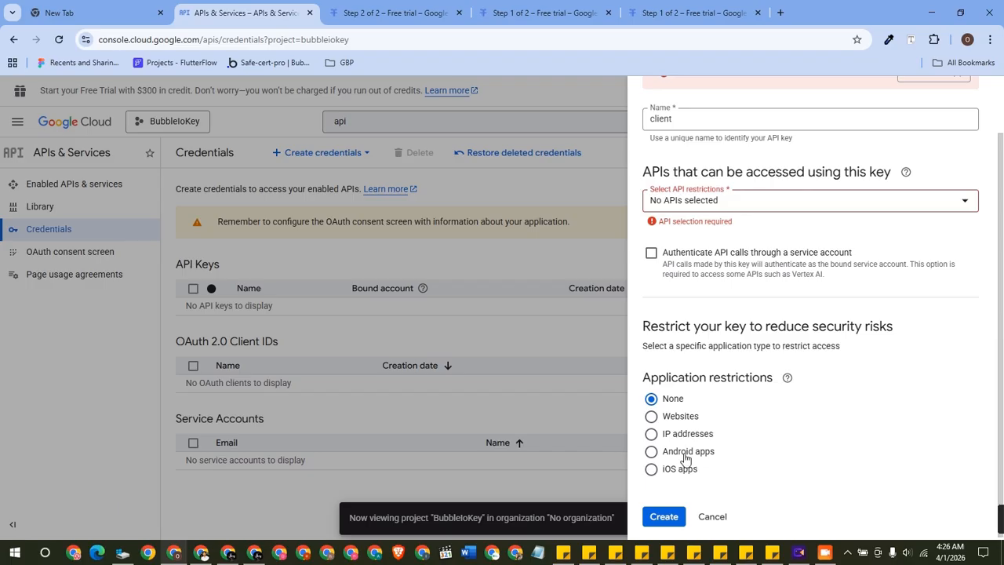
# Step: Add the Geocoding API and the Places API to the APIs the client key can access
pyautogui.click(747, 201)
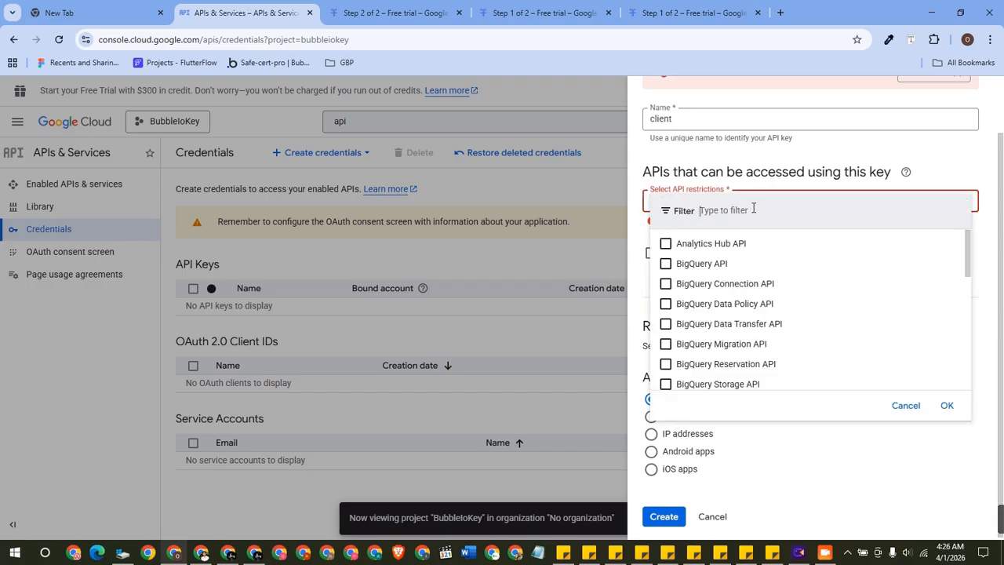
pyautogui.write('geoco')
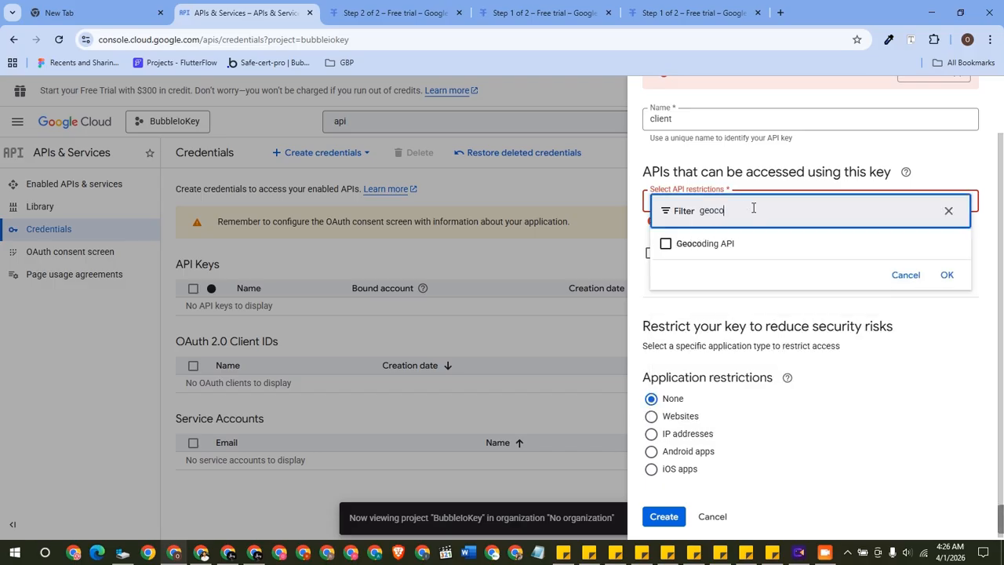
pyautogui.click(704, 244)
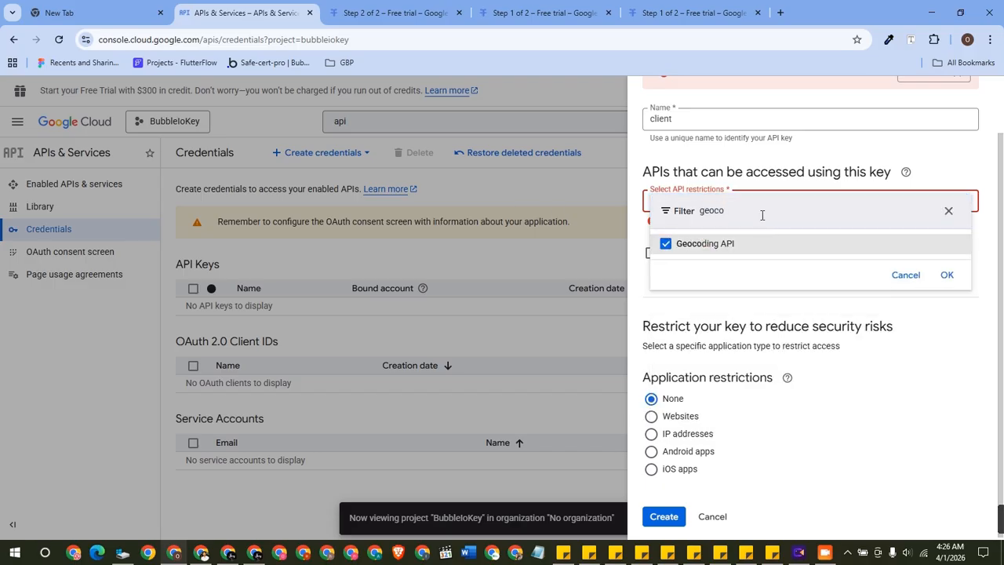
pyautogui.doubleClick(797, 208)
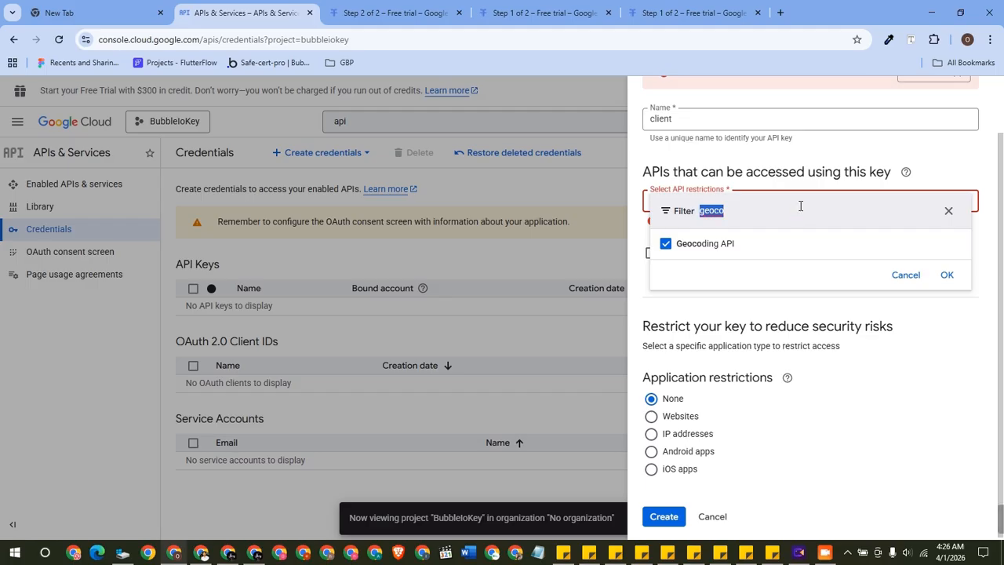
pyautogui.write('places')
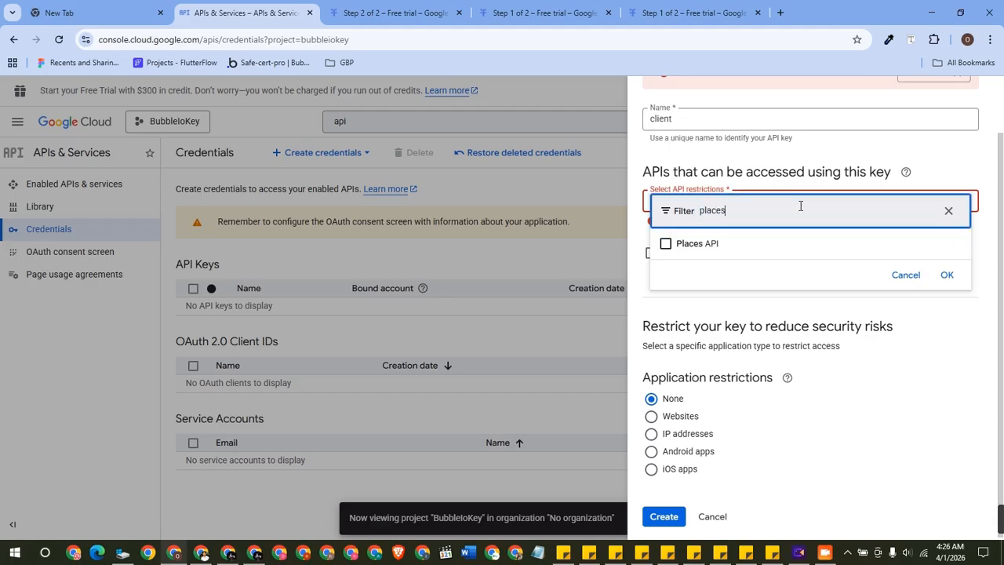
pyautogui.click(756, 248)
# Step: Add the Geolocation API and the Maps JavaScript API to the client key's allowed APIs
pyautogui.doubleClick(752, 210)
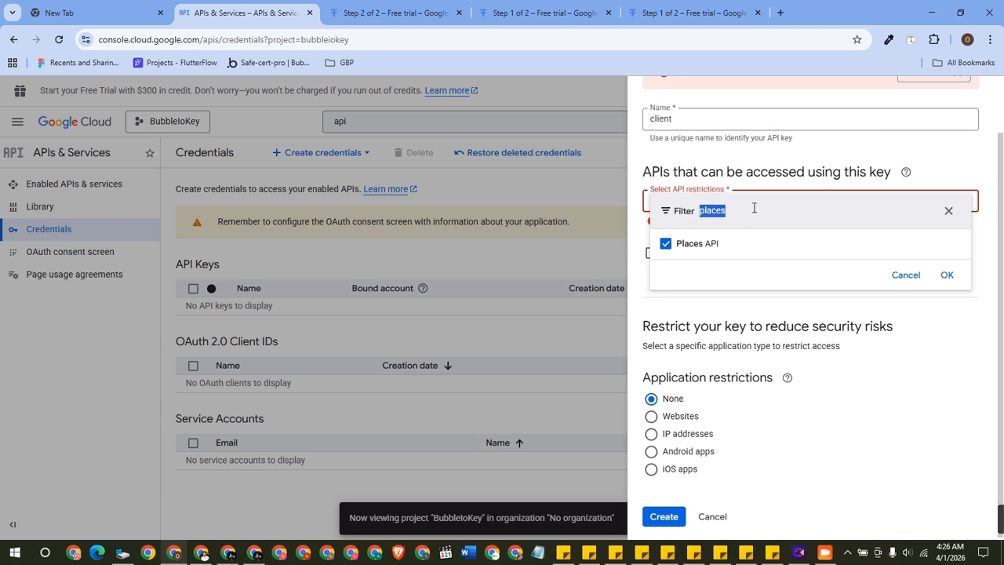
pyautogui.write('geolocation')
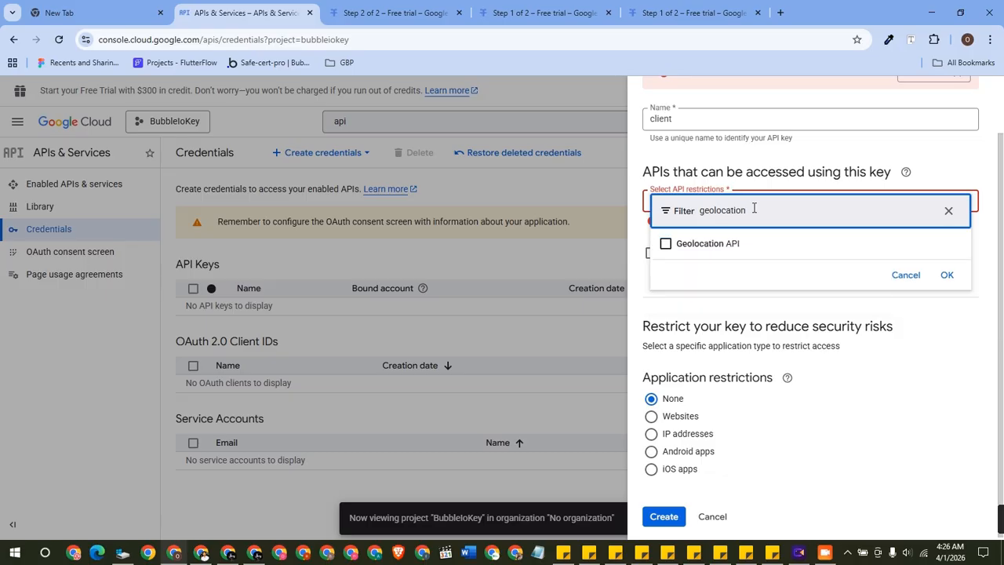
pyautogui.click(719, 250)
pyautogui.click(757, 211)
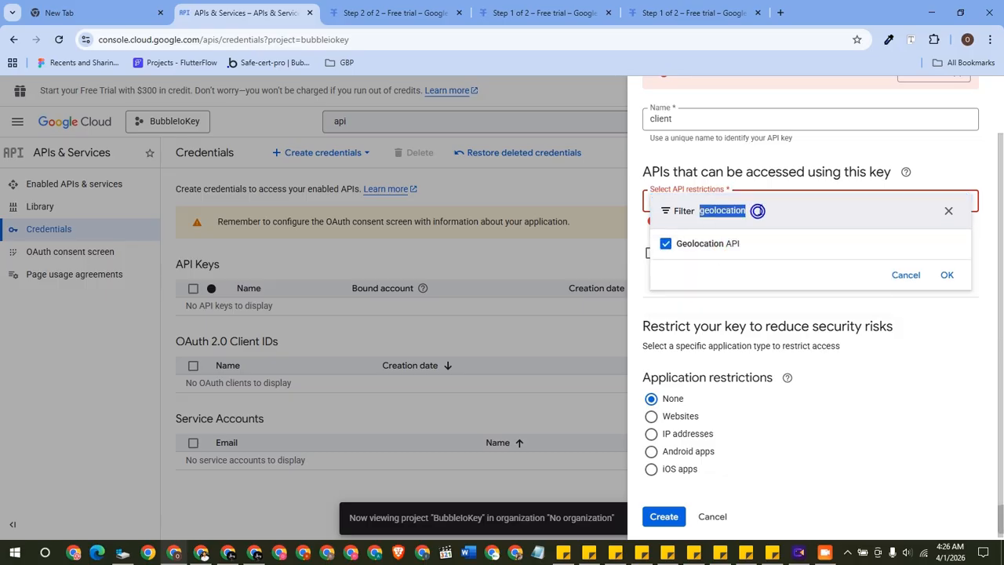
pyautogui.write('maps')
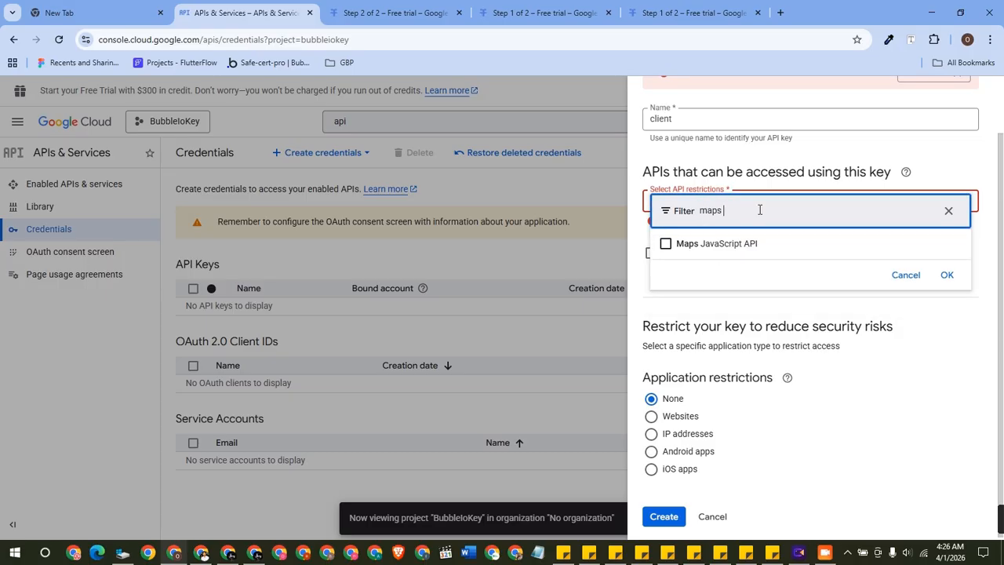
pyautogui.write(' javascr')
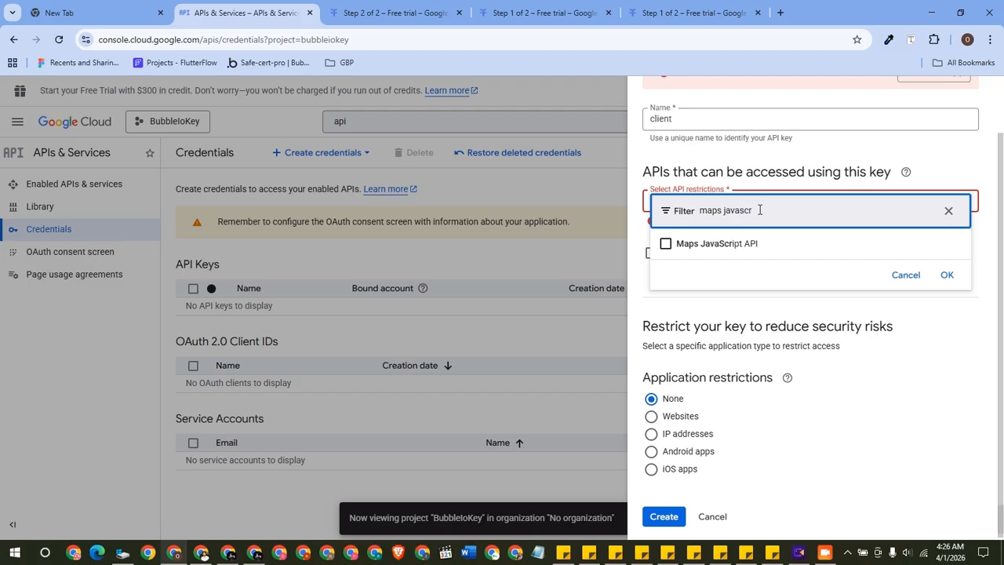
pyautogui.click(746, 245)
# Step: Add the Time Zone API to the client key's allowed APIs and accept the API selection
pyautogui.doubleClick(768, 208)
pyautogui.tripleClick(769, 208)
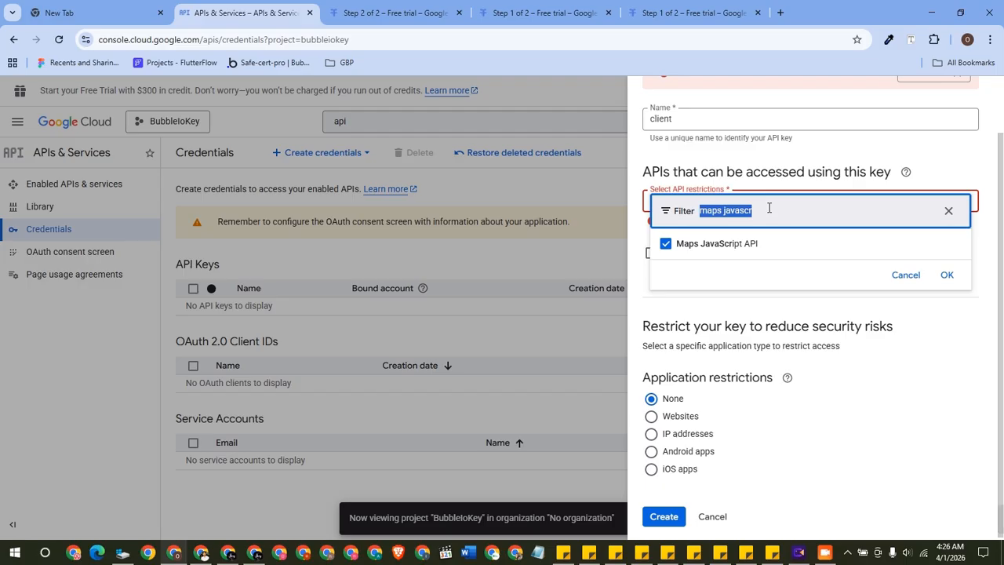
pyautogui.write('ja')
pyautogui.write('imezon')
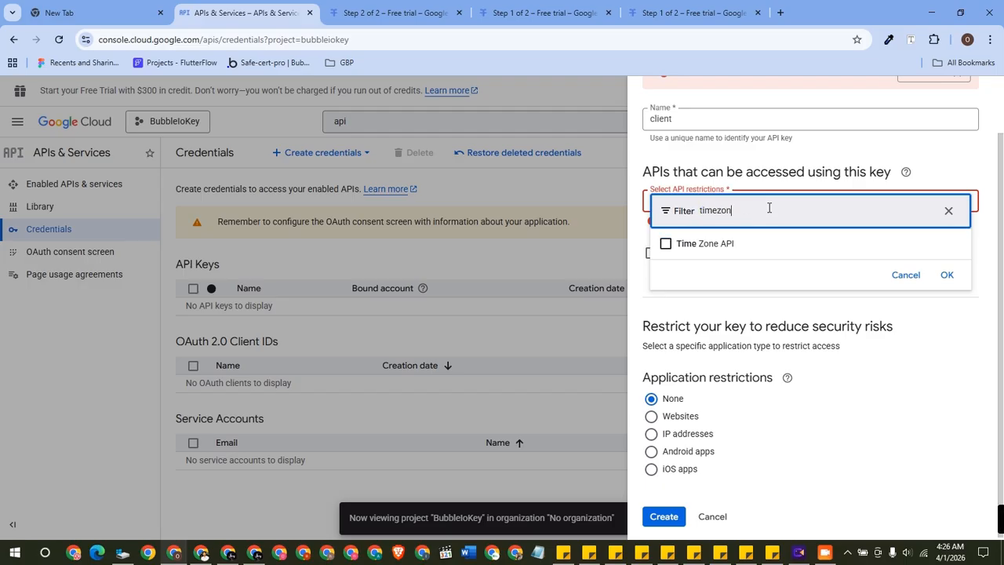
pyautogui.write('e')
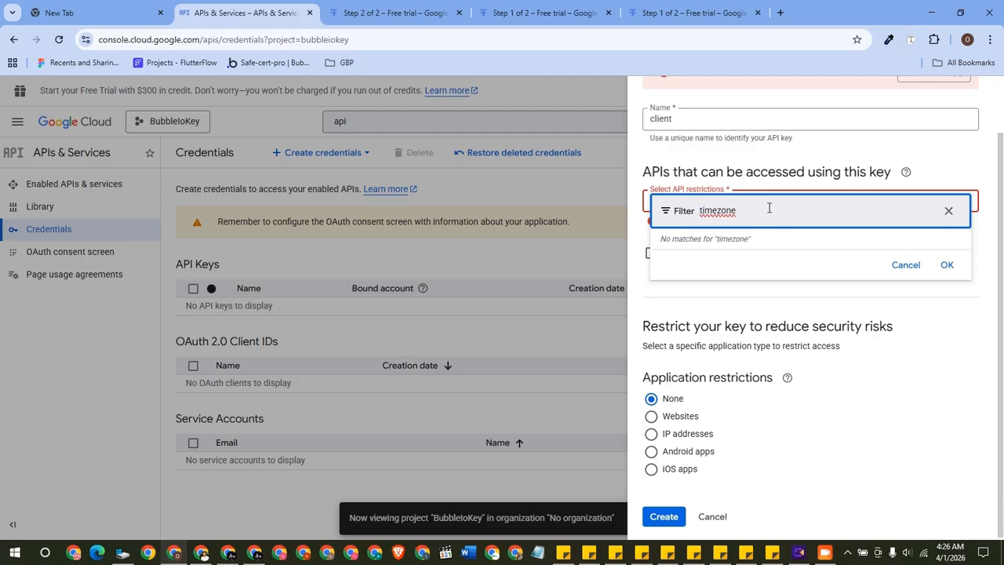
pyautogui.hotkey('ctrl', 'BackSpace')
pyautogui.write('t')
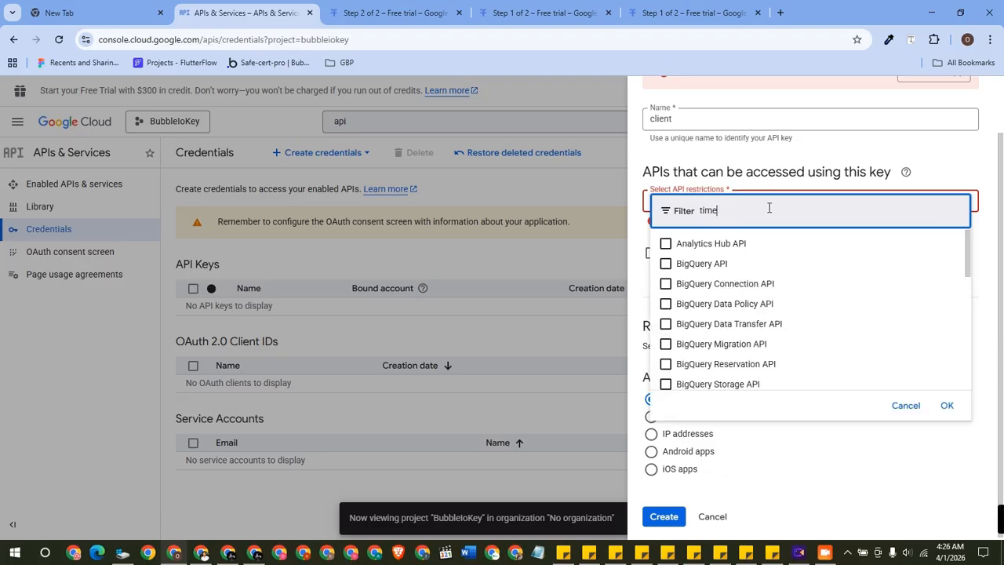
pyautogui.click(666, 243)
pyautogui.click(948, 276)
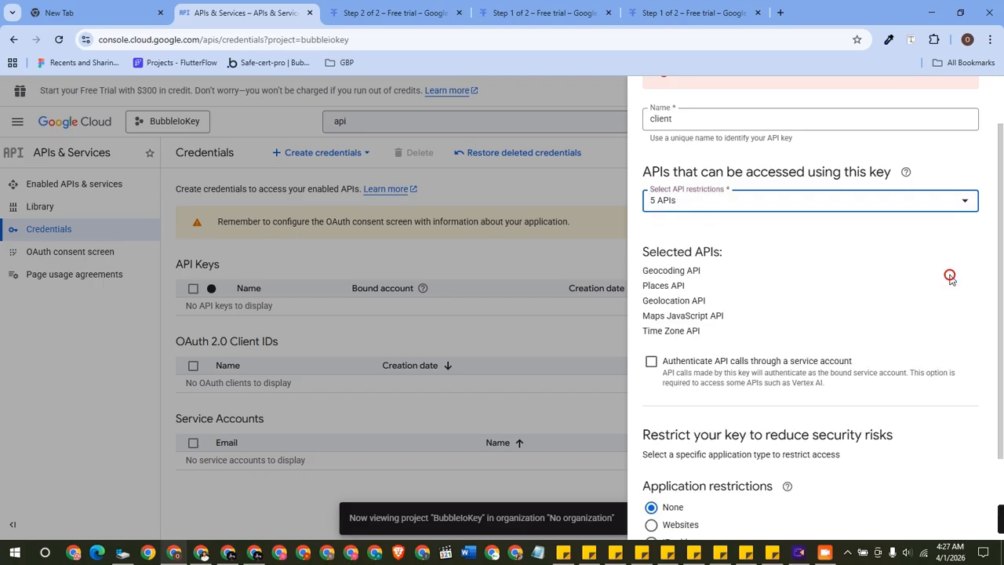
# Step: Create the client API key with no application restrictions
pyautogui.scroll(-2, 661, 270)
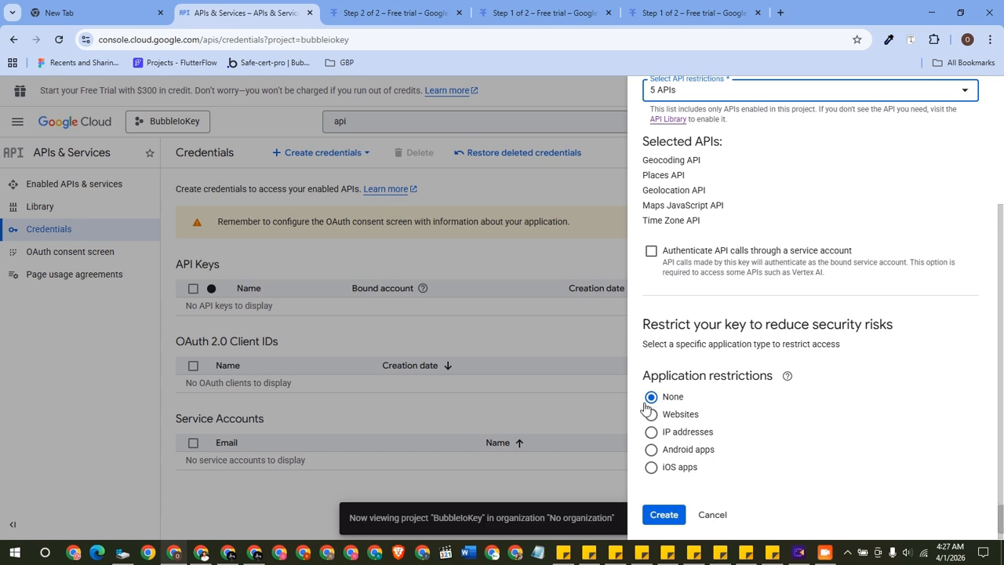
pyautogui.click(664, 515)
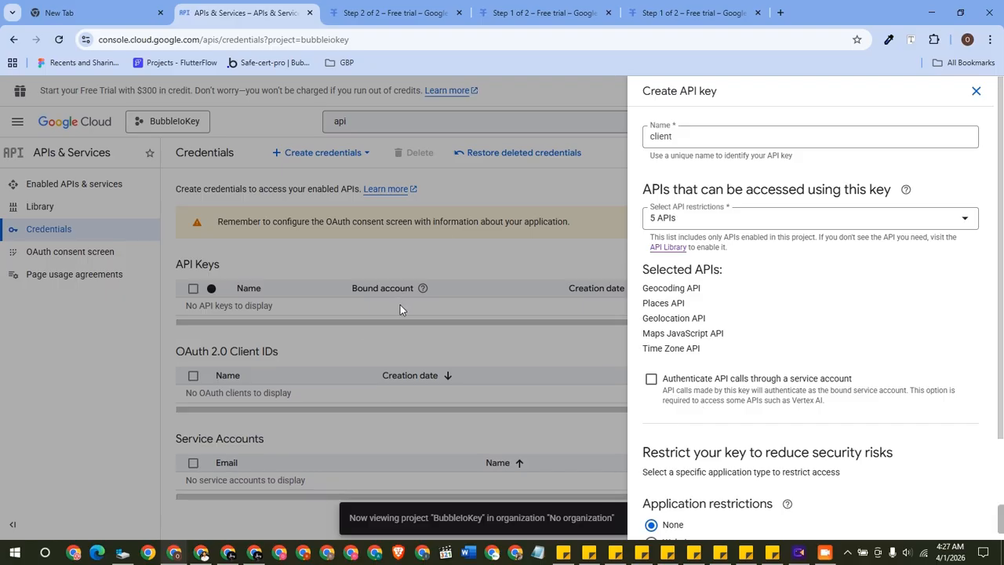
pyautogui.scroll(-2, 863, 322)
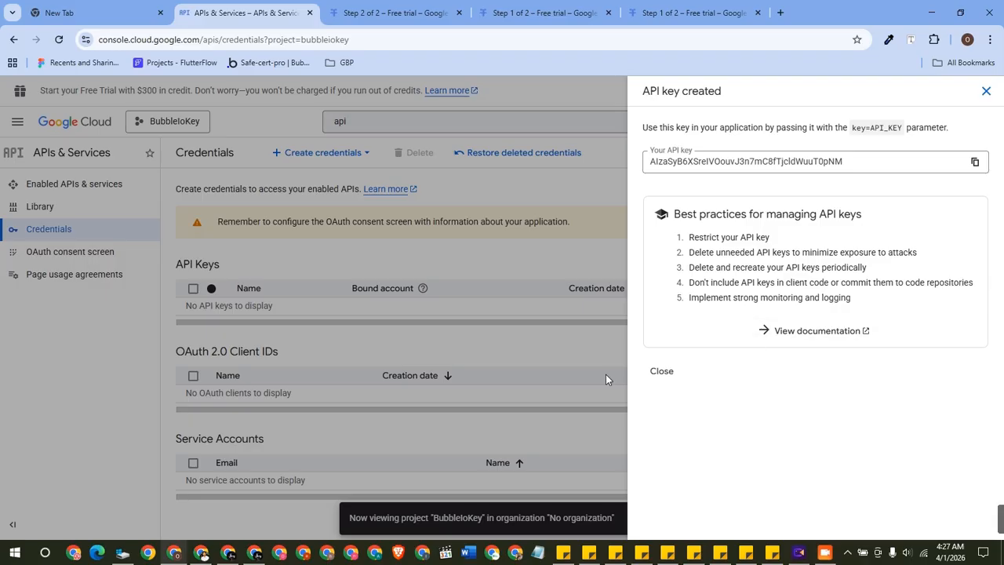
# Step: Copy the new API key, switch to the Bubble editor and paste it into the Google Geocode API key and Google Maps API key fields
pyautogui.doubleClick(720, 159)
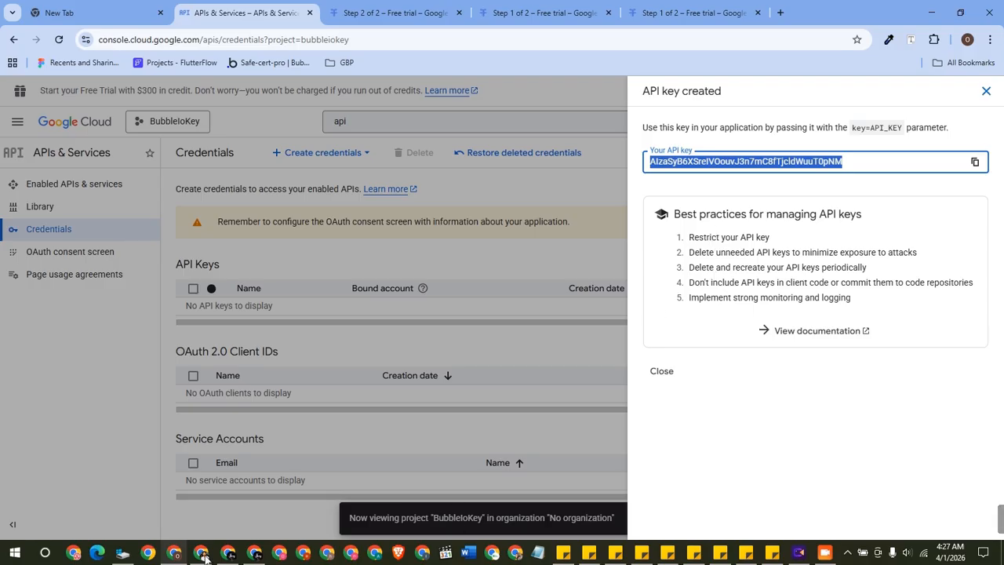
pyautogui.moveTo(202, 553)
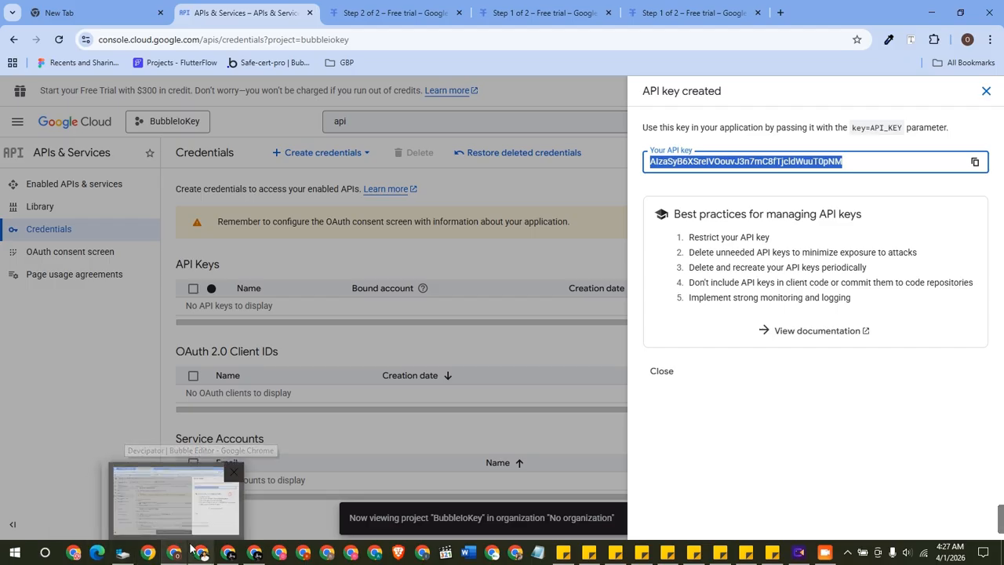
pyautogui.click(196, 557)
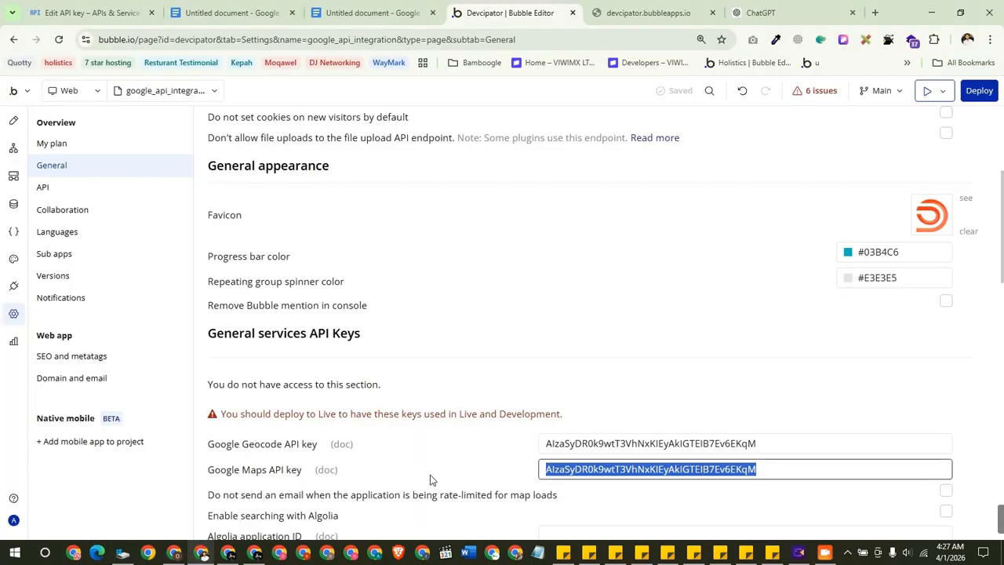
pyautogui.doubleClick(643, 442)
pyautogui.hotkey('ctrl', 'v')
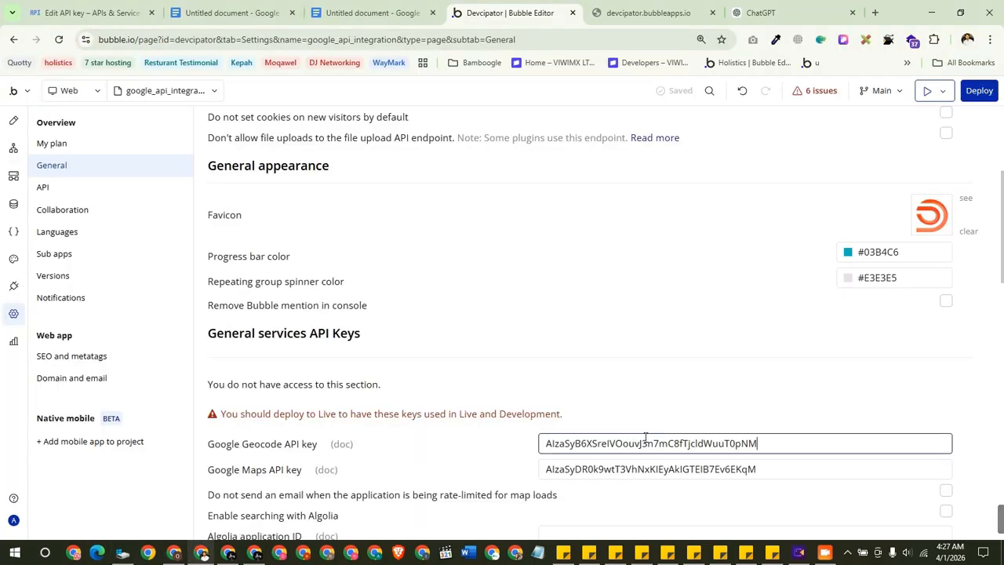
pyautogui.doubleClick(658, 468)
pyautogui.hotkey('ctrl', 'v')
pyautogui.click(695, 408)
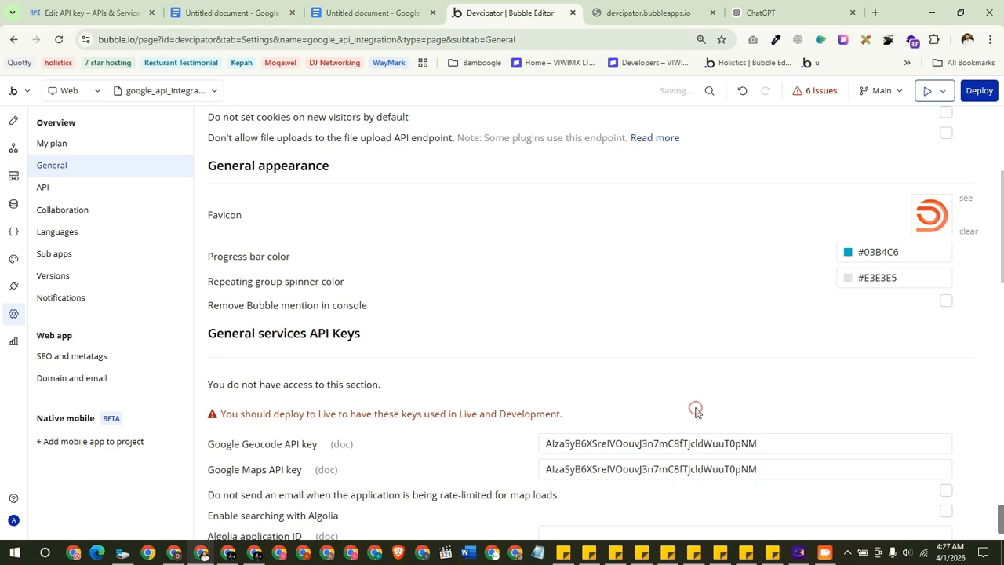
# Step: Switch back to the Google Cloud console, dismiss the created-key details and open the client API key for editing
pyautogui.hotkey('alt', 'Tab')
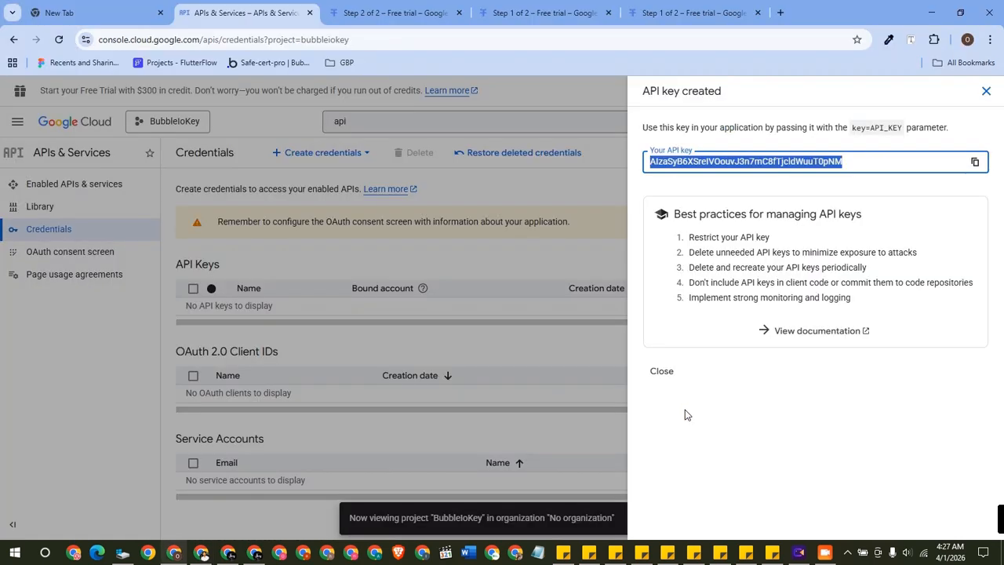
pyautogui.click(663, 371)
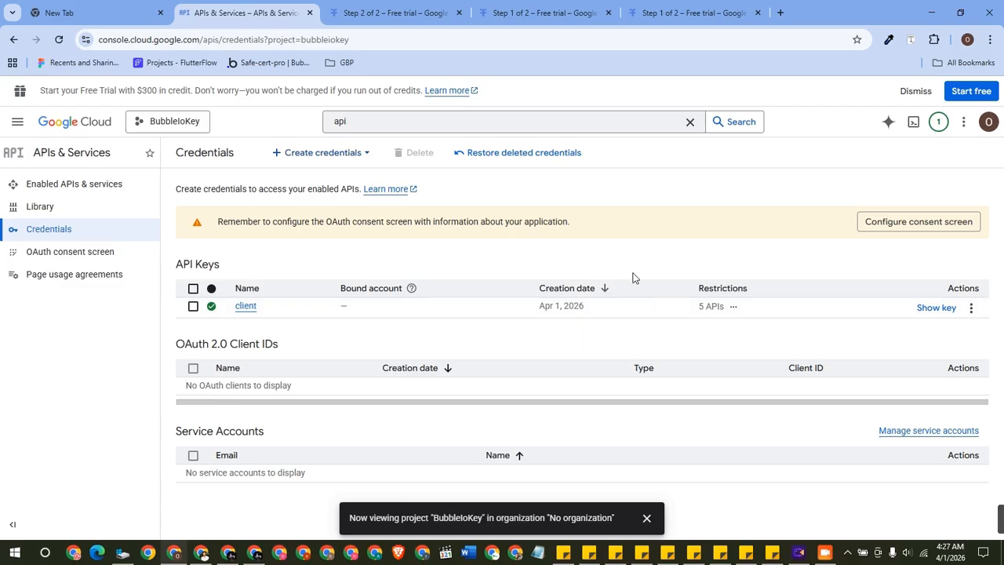
pyautogui.click(971, 307)
pyautogui.click(937, 330)
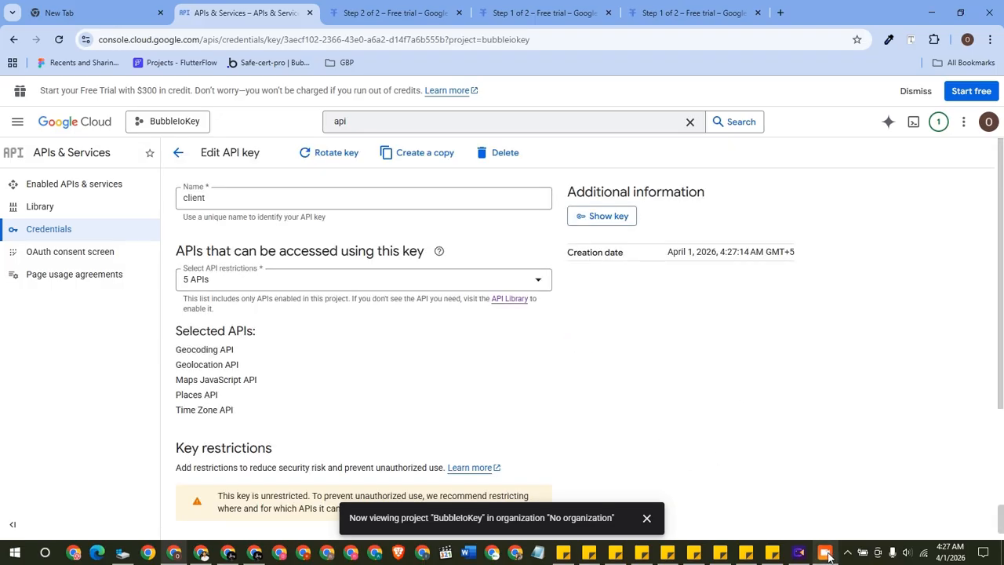
pyautogui.click(692, 161)
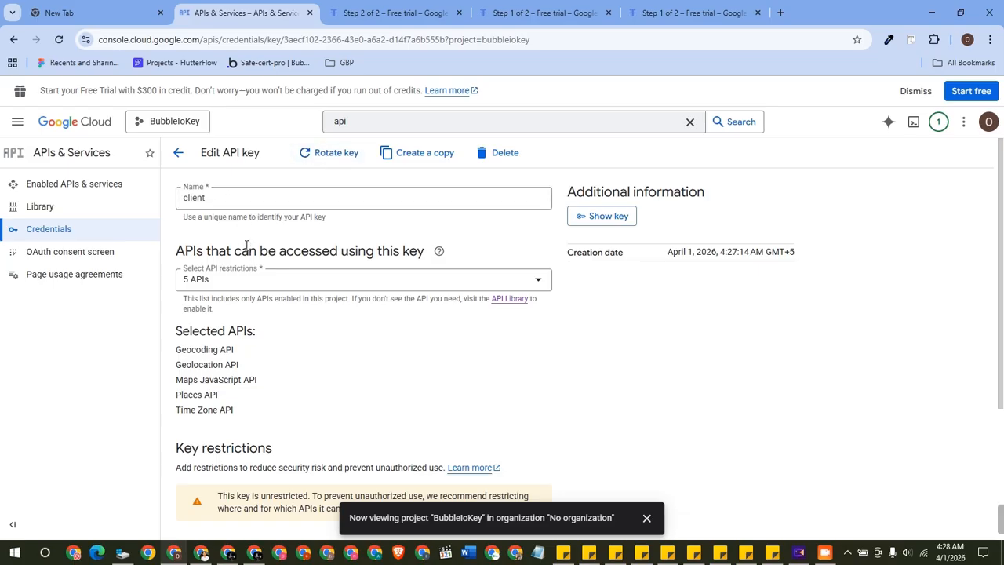
# Step: Set the client key's application restriction to Websites
pyautogui.scroll(-2, 246, 245)
pyautogui.scroll(2, 247, 245)
pyautogui.scroll(-2, 218, 284)
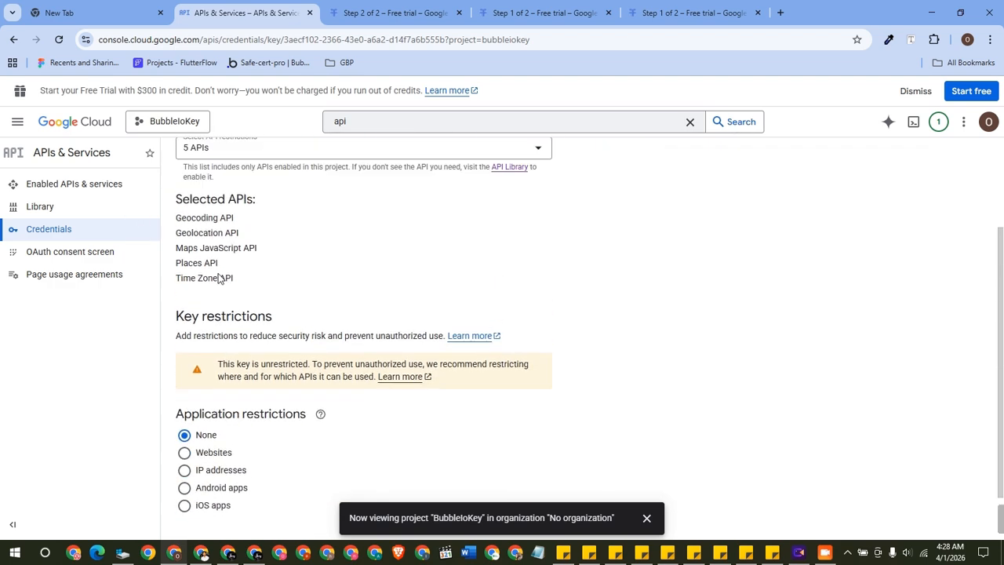
pyautogui.scroll(2, 215, 298)
pyautogui.scroll(-3, 234, 323)
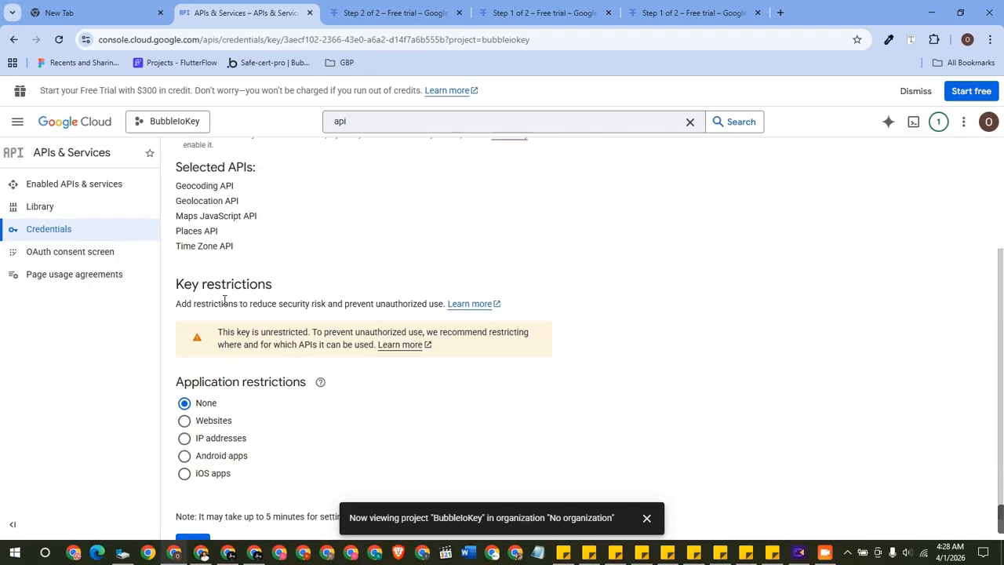
pyautogui.click(195, 394)
pyautogui.scroll(-2, 258, 355)
pyautogui.scroll(1, 252, 356)
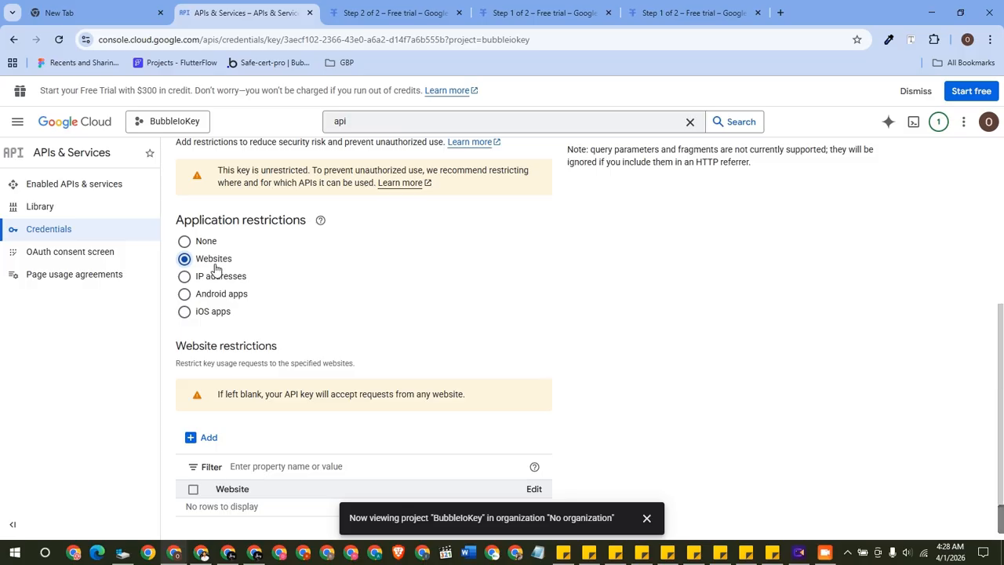
pyautogui.scroll(-1, 229, 365)
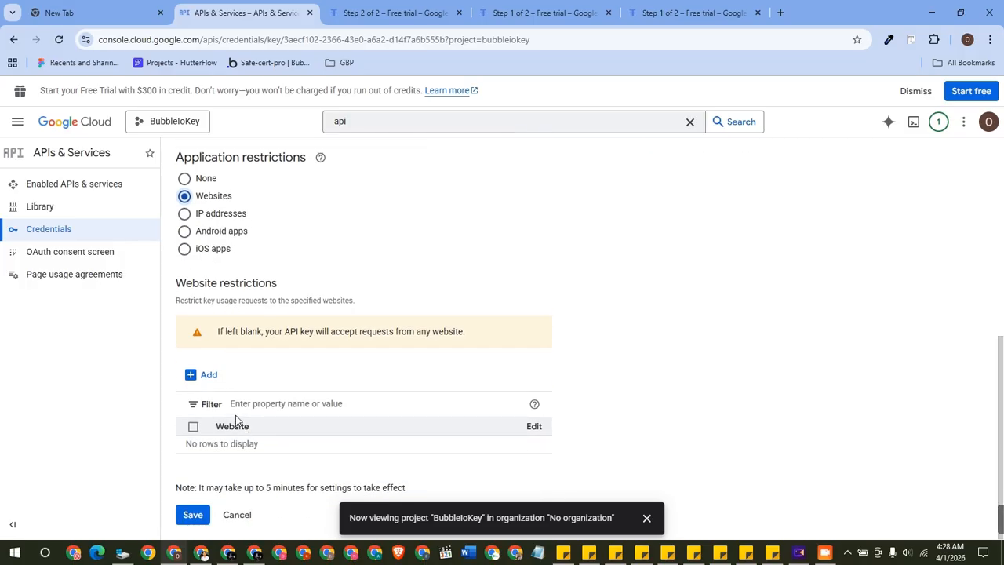
pyautogui.click(200, 374)
pyautogui.click(329, 404)
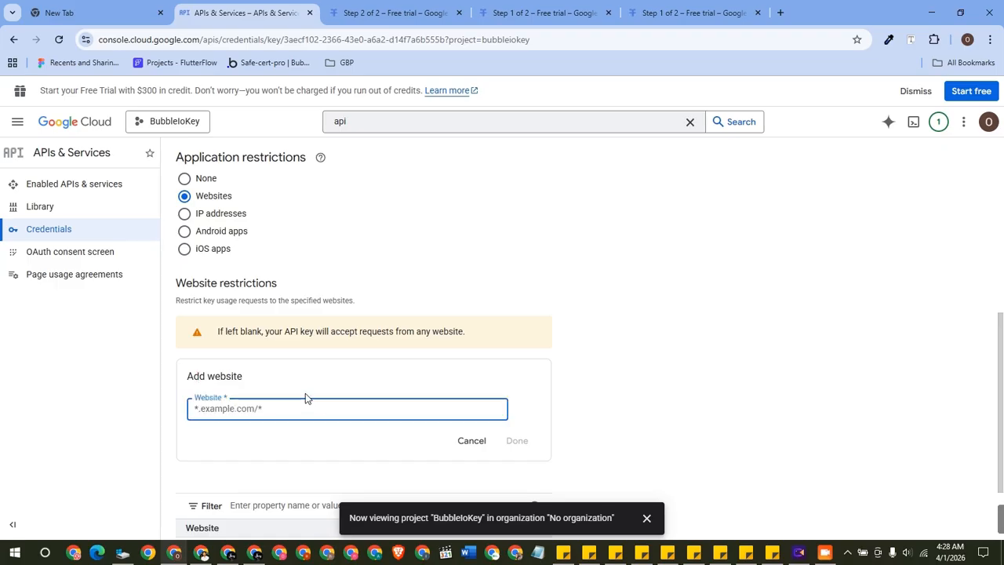
pyautogui.click(233, 405)
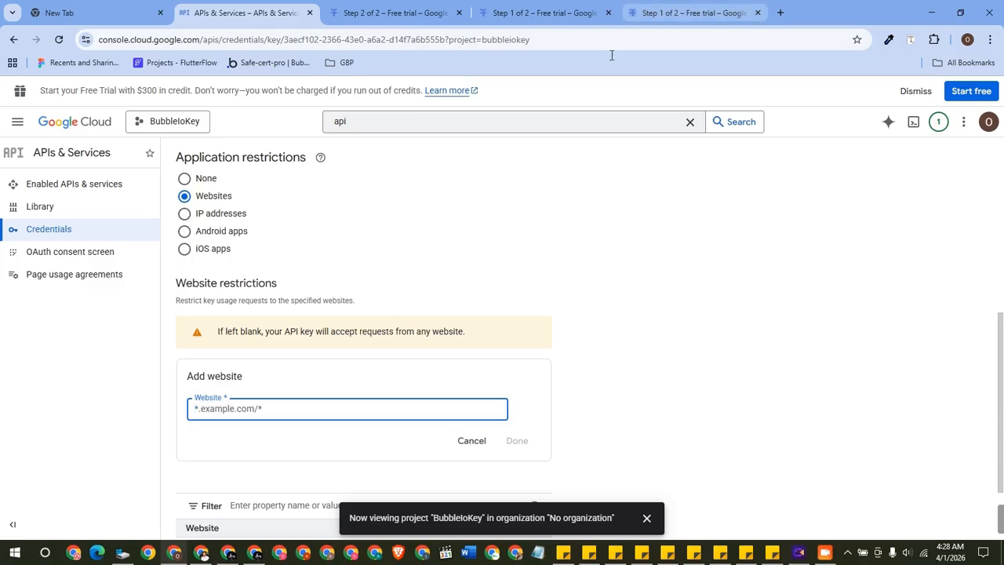
pyautogui.click(201, 552)
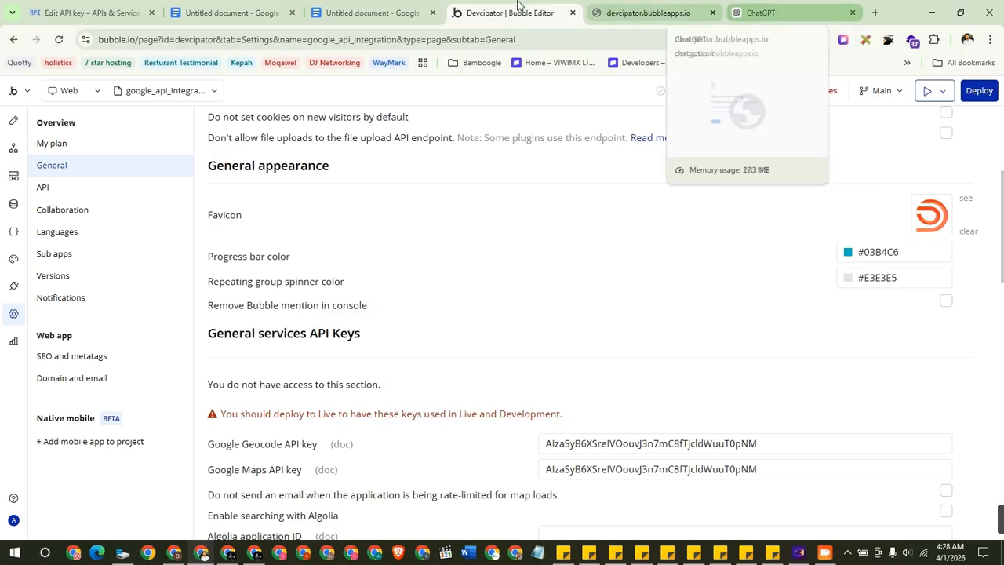
pyautogui.hotkey('alt', 'Tab')
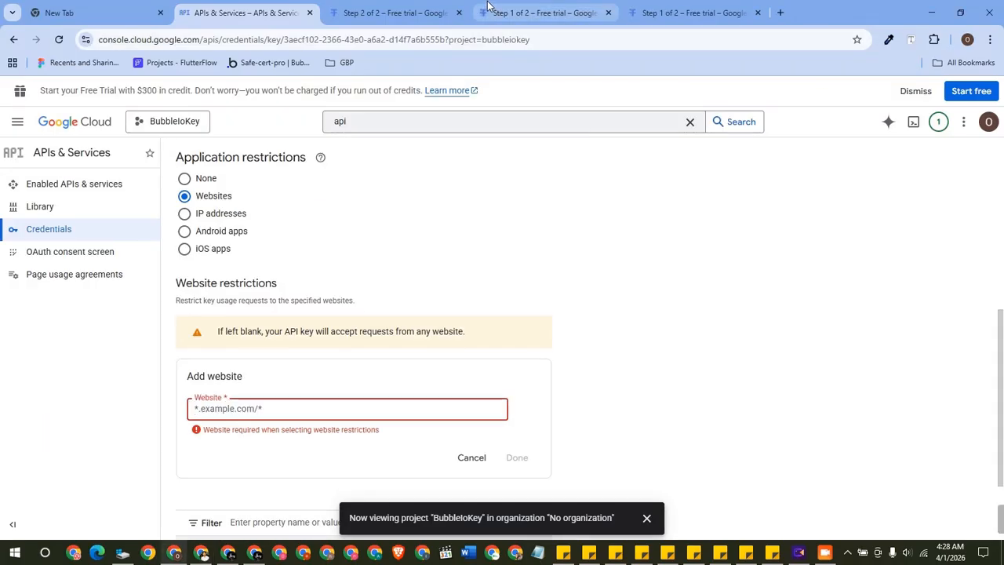
pyautogui.click(650, 12)
pyautogui.moveTo(200, 39); pyautogui.dragTo(95, 43)
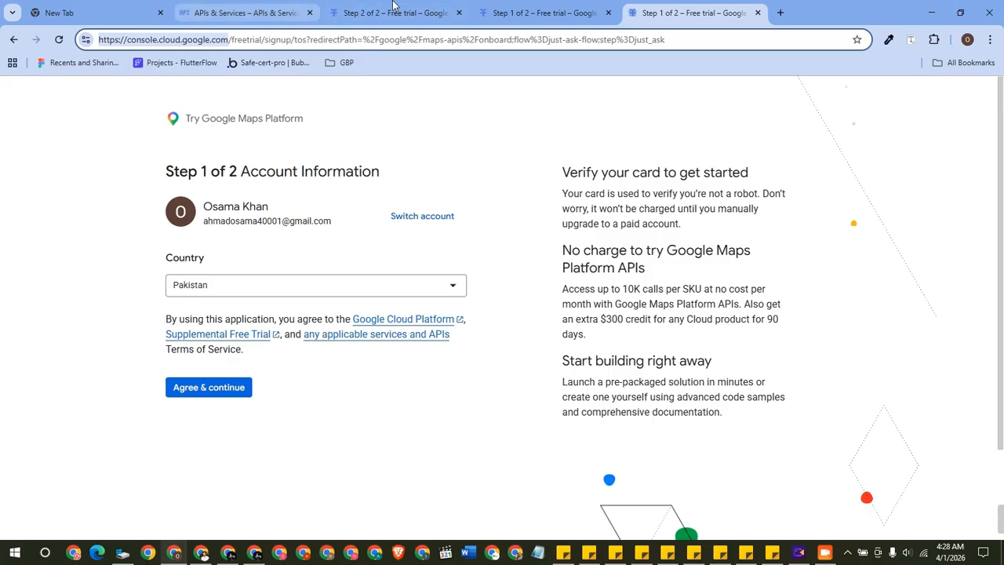
pyautogui.click(254, 11)
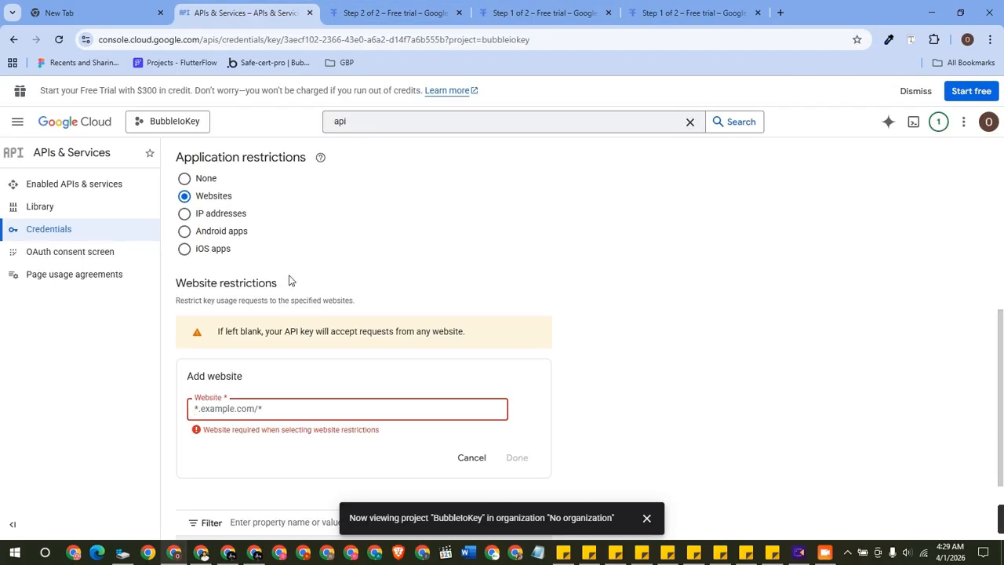
pyautogui.write('https://console.cloud.google.com/')
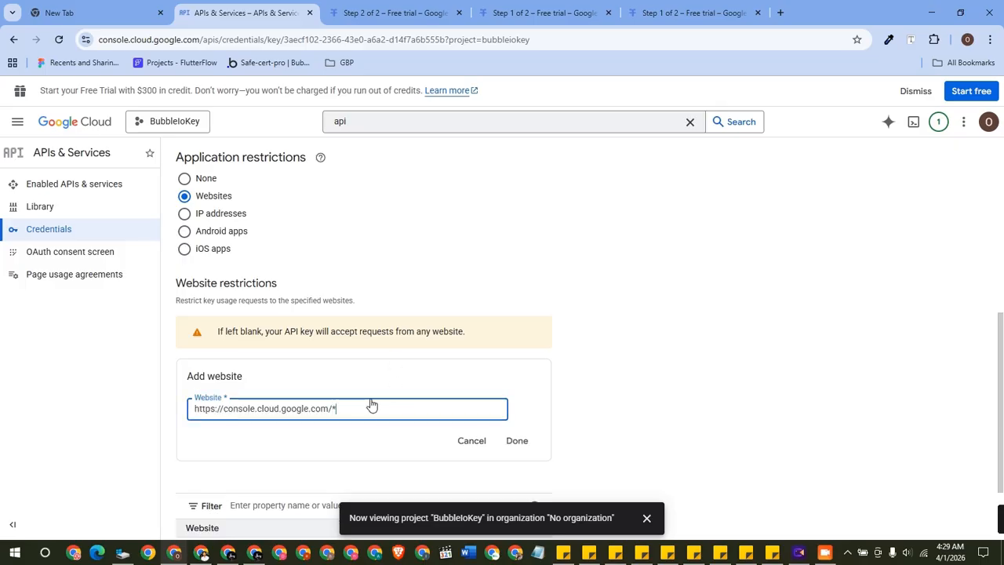
pyautogui.click(517, 440)
pyautogui.scroll(1, 448, 424)
pyautogui.scroll(-1, 332, 420)
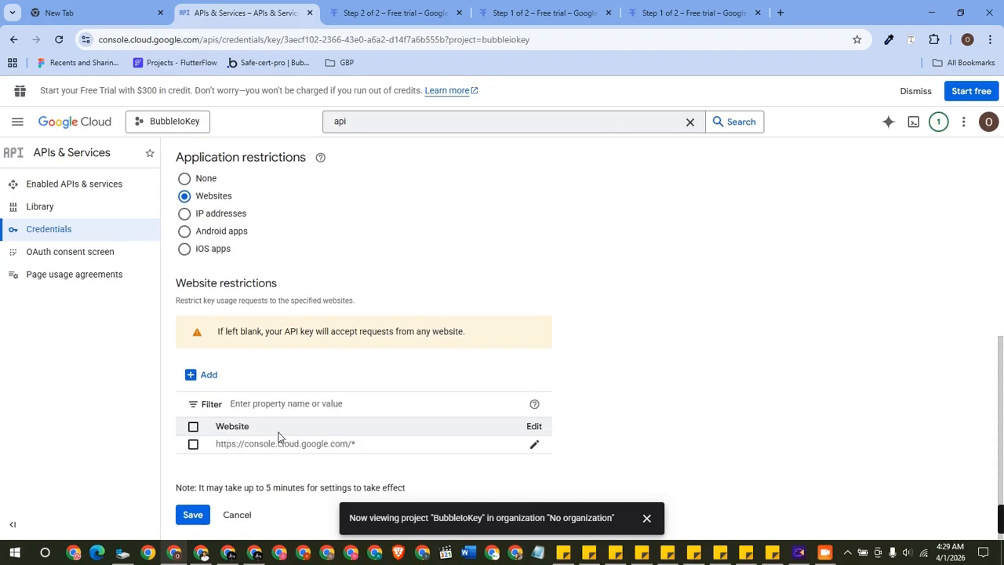
# Step: Review the client key's selected APIs and website restriction, and save the key
pyautogui.scroll(10, 189, 487)
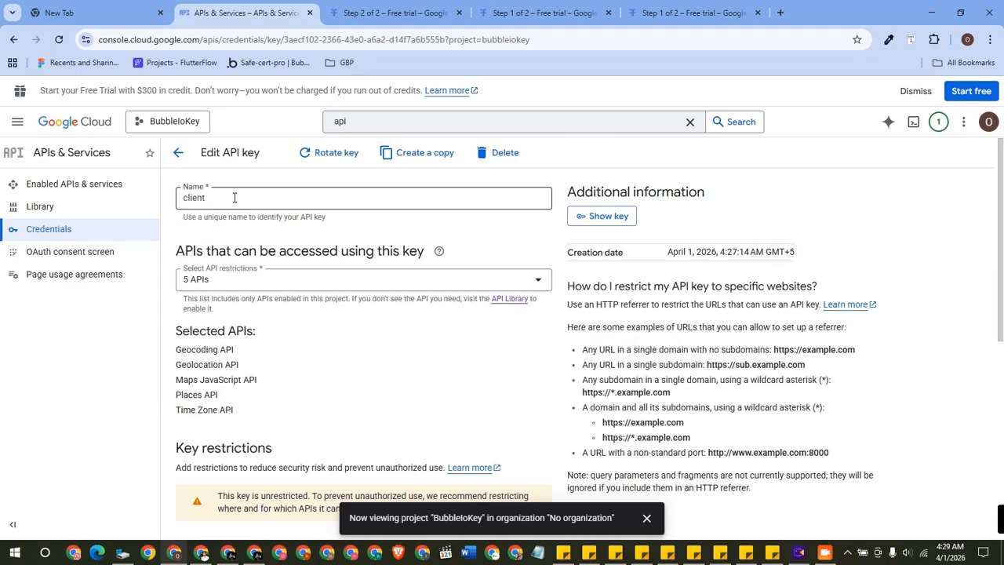
pyautogui.scroll(-5, 259, 338)
pyautogui.scroll(3, 192, 483)
pyautogui.scroll(5, 193, 481)
pyautogui.scroll(-10, 261, 304)
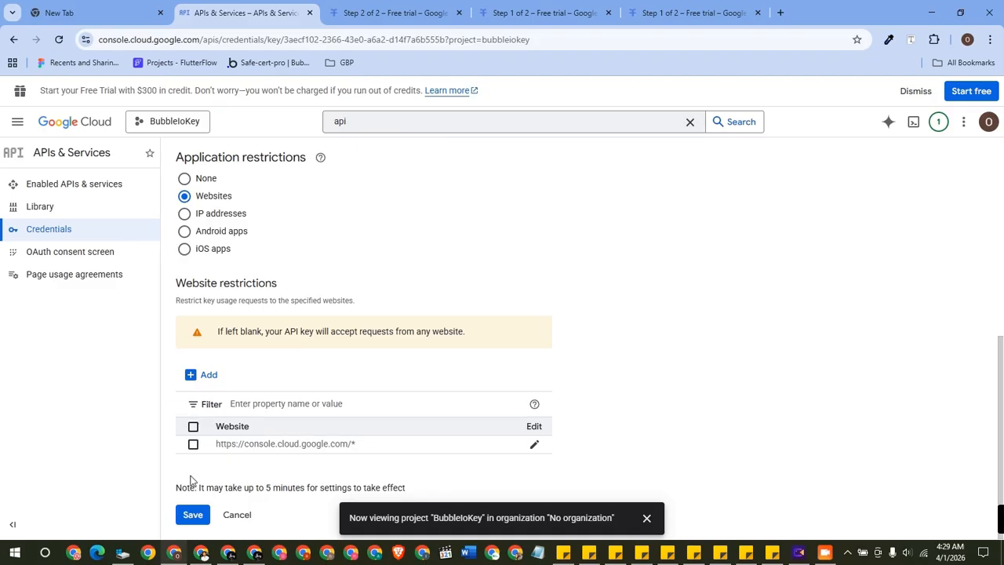
pyautogui.click(193, 514)
pyautogui.scroll(3, 339, 373)
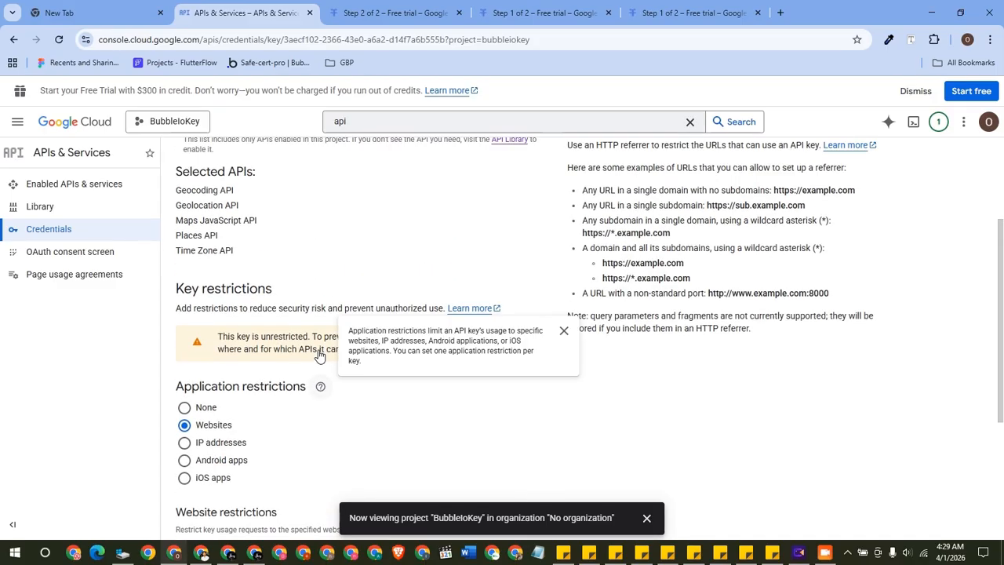
pyautogui.scroll(2, 320, 354)
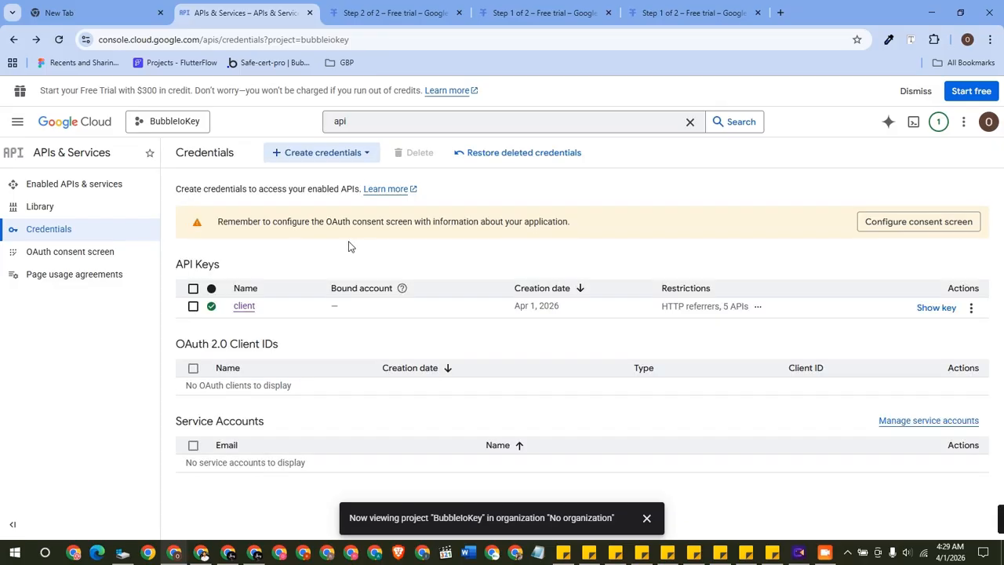
# Step: Start creating another API key and name it Server
pyautogui.click(347, 153)
pyautogui.click(327, 177)
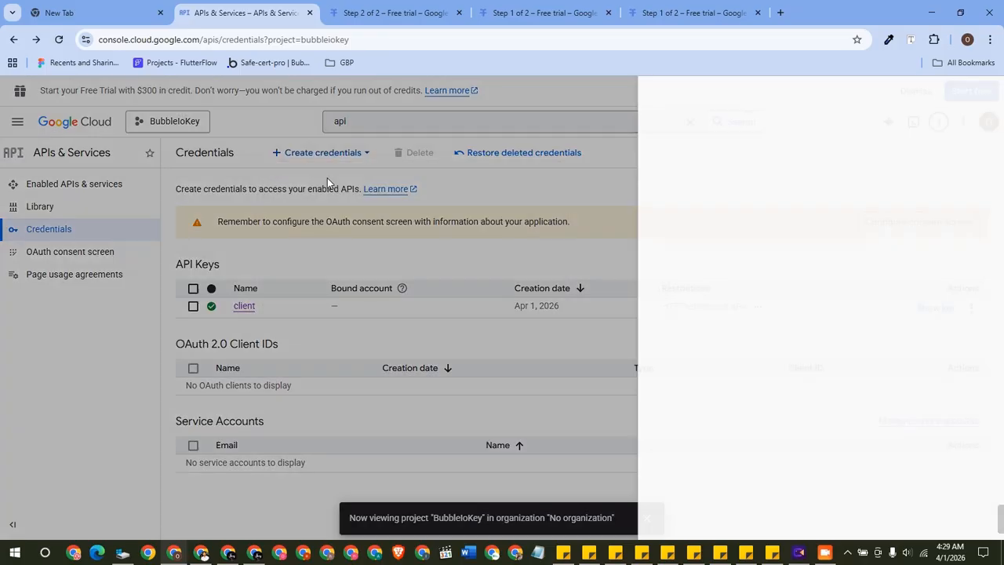
pyautogui.click(705, 139)
pyautogui.tripleClick(704, 138)
pyautogui.write('Server')
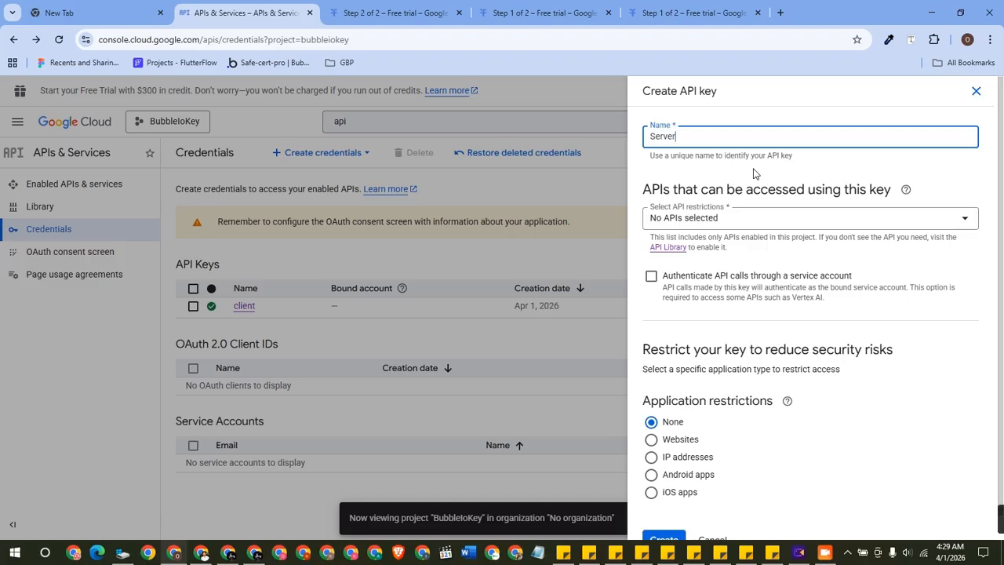
# Step: Filter the API list by Geo and select the Geocoding API and Geolocation API for the Server key
pyautogui.click(749, 225)
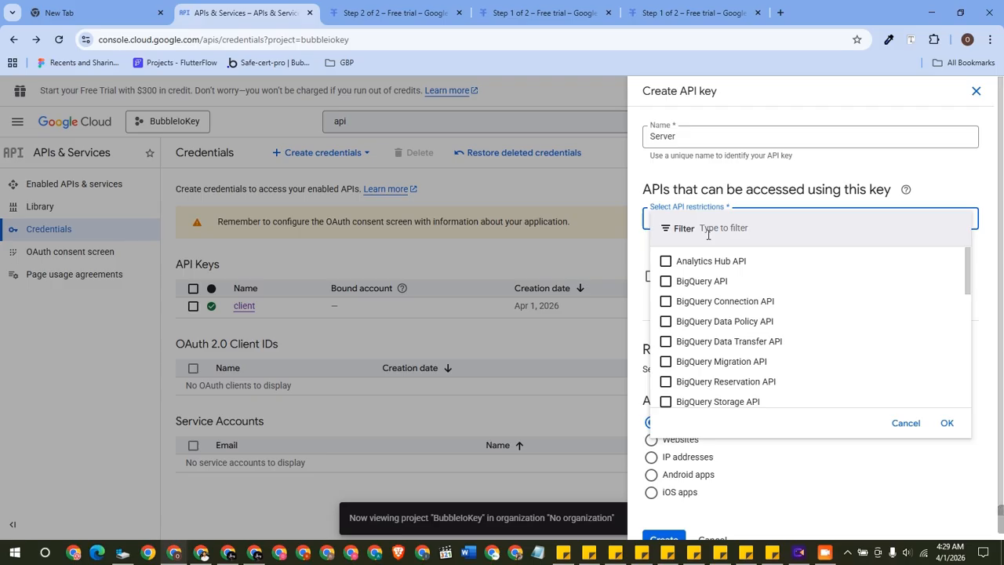
pyautogui.write('Geocodin=')
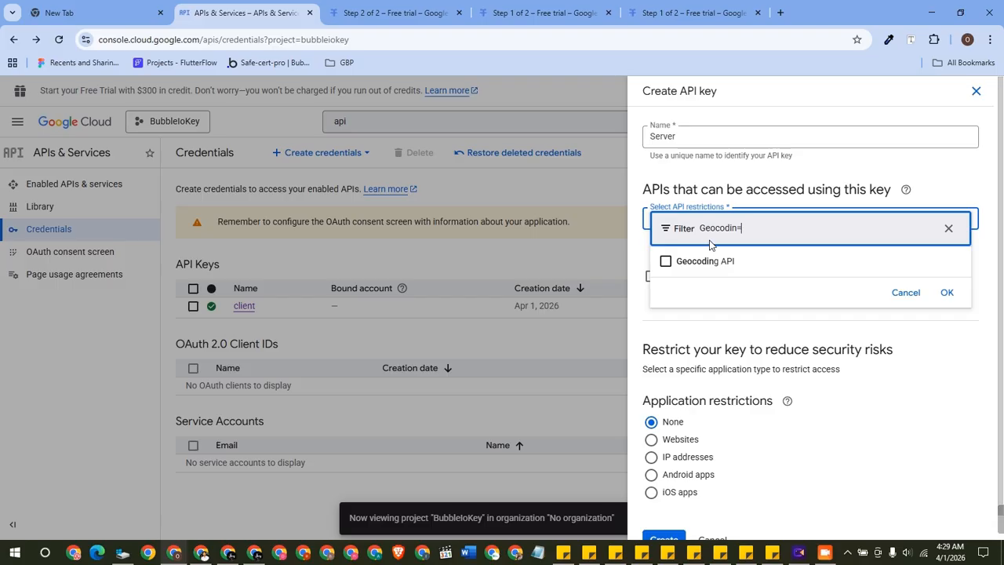
pyautogui.write('=')
pyautogui.press('BackSpace')
pyautogui.press('BackSpace')
pyautogui.press('BackSpace')
pyautogui.press('BackSpace')
pyautogui.press('BackSpace')
pyautogui.click(714, 264)
pyautogui.click(710, 282)
# Step: Add the Places API and the Maps JavaScript API to the Server key's allowed APIs
pyautogui.doubleClick(733, 227)
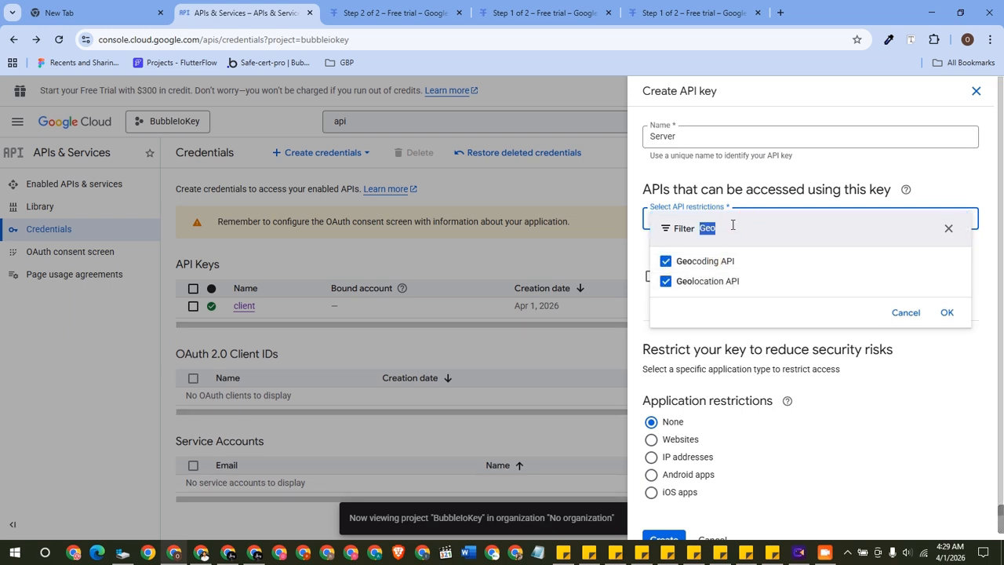
pyautogui.write('places')
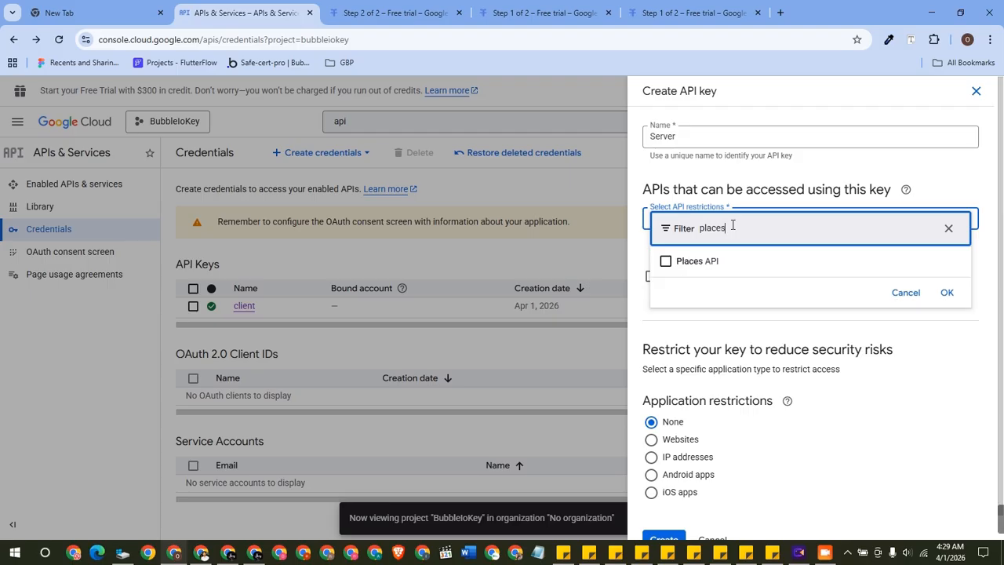
pyautogui.click(712, 260)
pyautogui.doubleClick(746, 225)
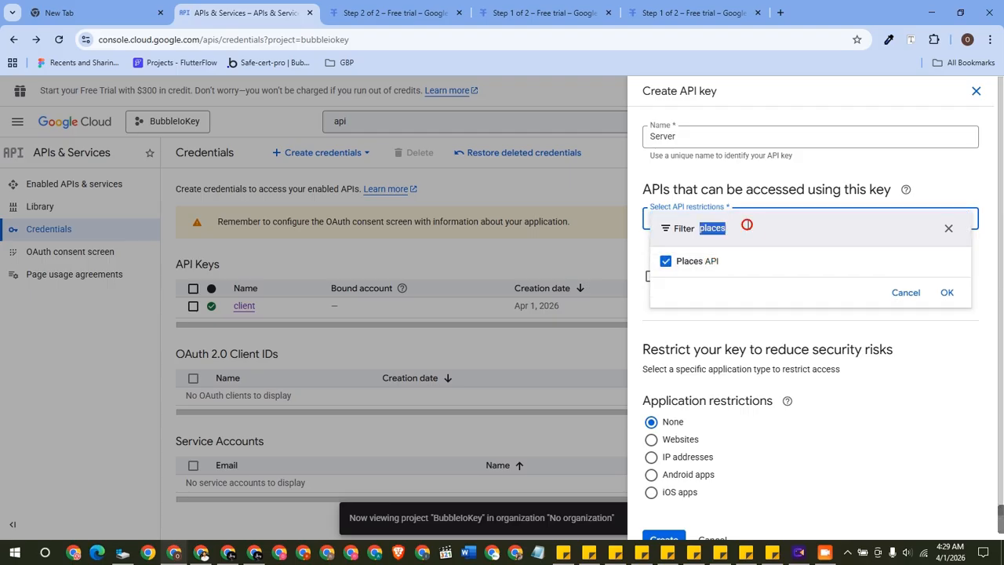
pyautogui.write('maps')
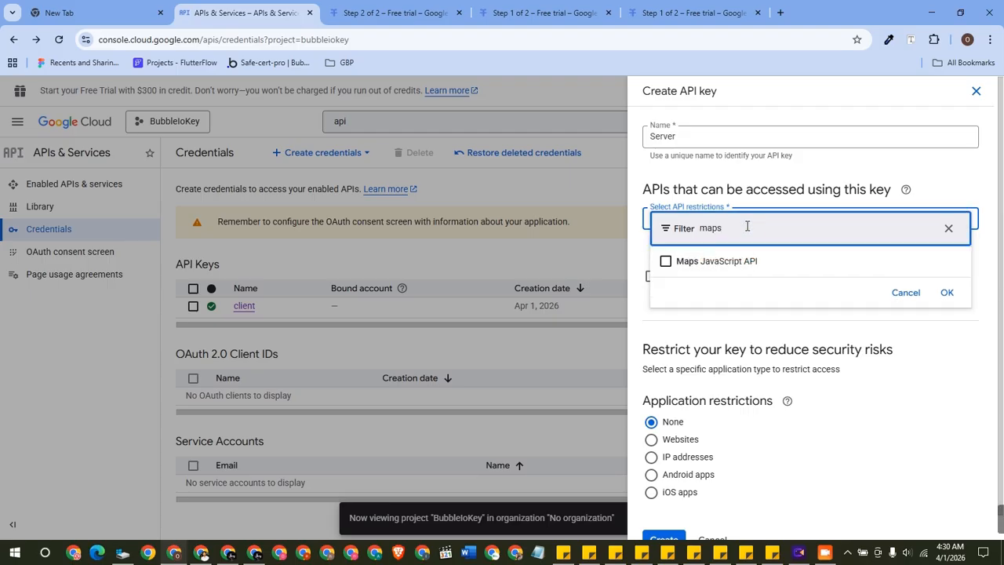
pyautogui.click(729, 261)
# Step: Add the Time Zone API to the Server key's allowed APIs and accept the API selection
pyautogui.doubleClick(737, 225)
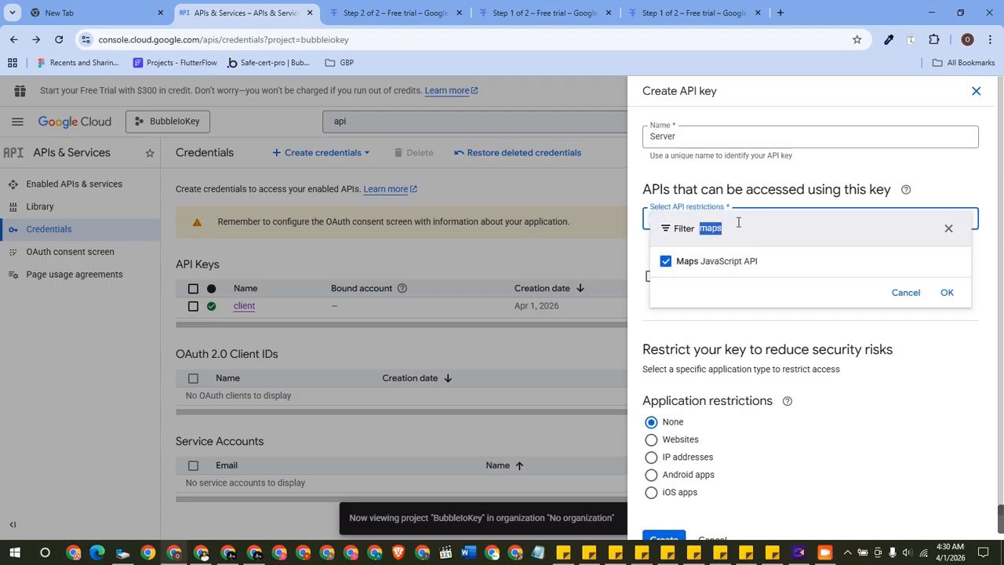
pyautogui.write('time')
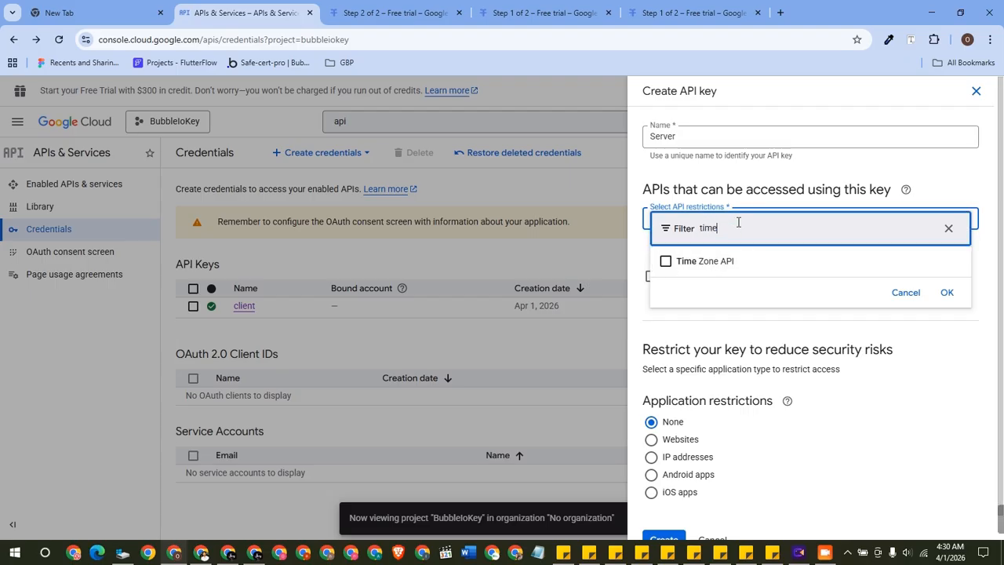
pyautogui.click(722, 261)
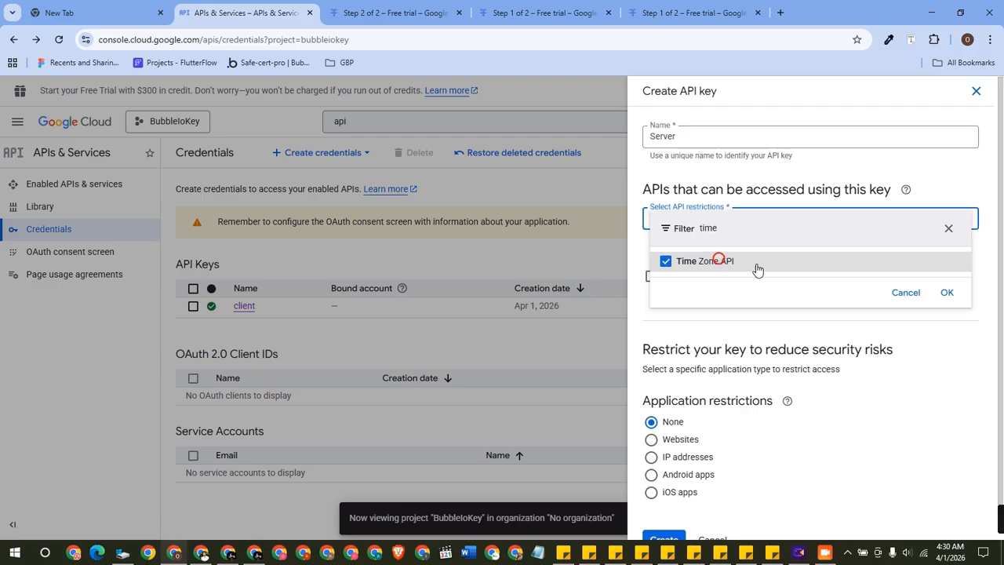
pyautogui.click(950, 291)
# Step: Check the Server key's selected APIs and create the key with no application restrictions
pyautogui.scroll(-2, 808, 346)
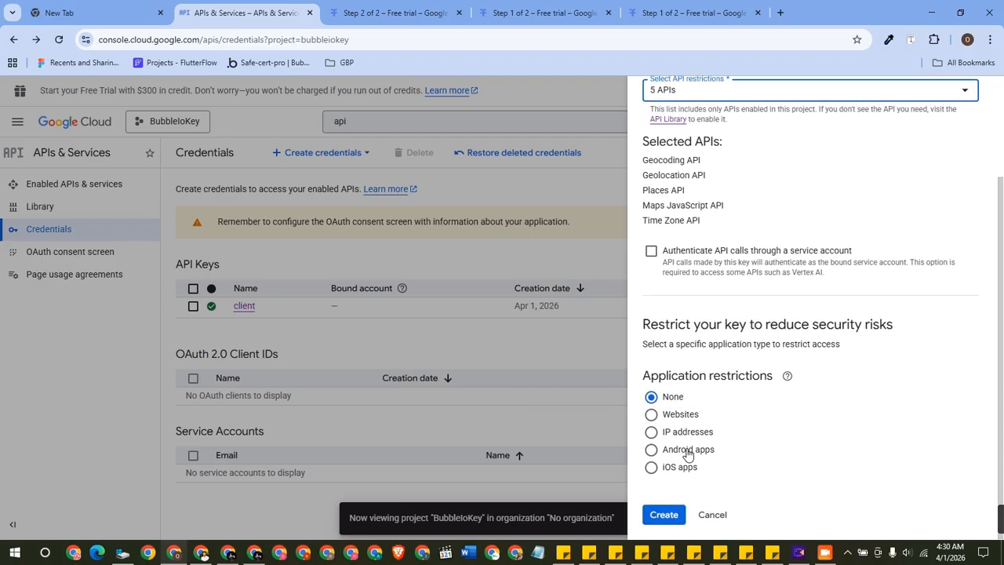
pyautogui.scroll(2, 702, 353)
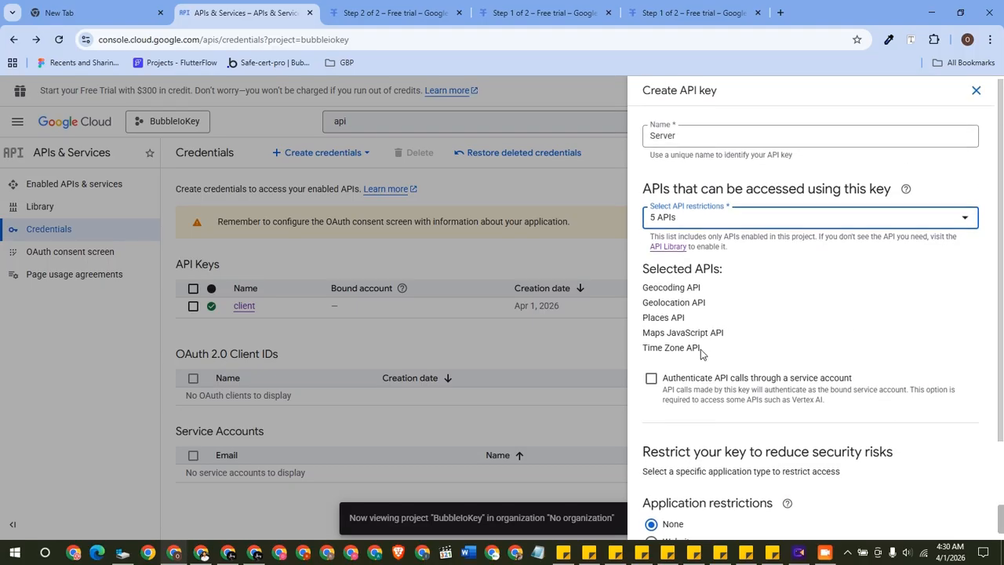
pyautogui.scroll(-2, 701, 349)
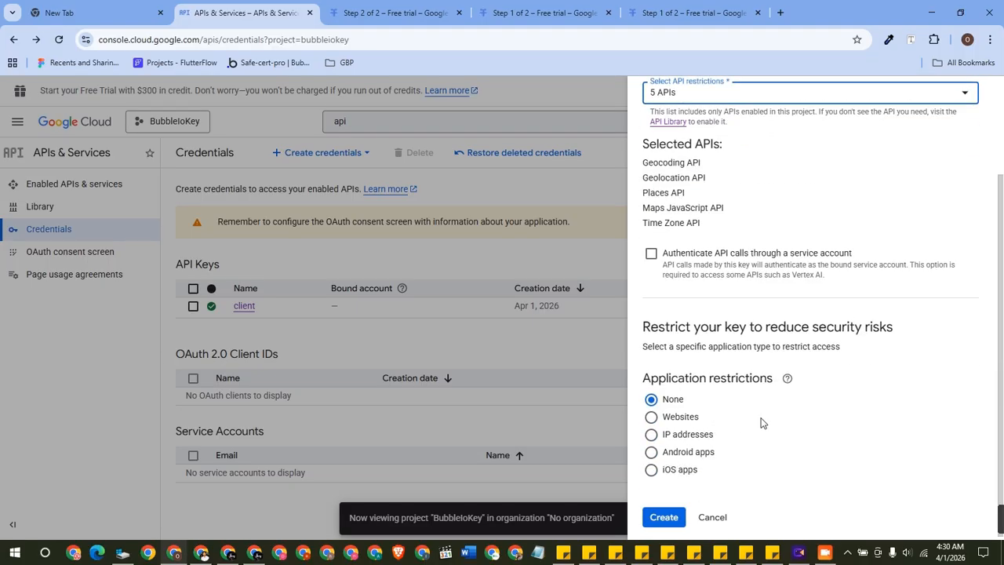
pyautogui.click(663, 519)
pyautogui.scroll(2, 751, 427)
pyautogui.scroll(-2, 706, 448)
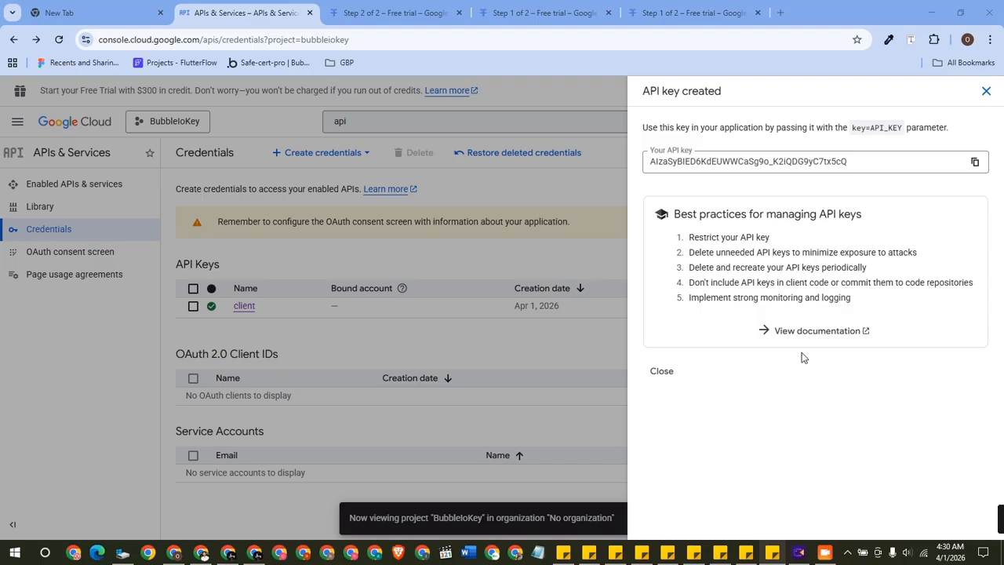
# Step: Copy the newly created Server API key, close its details and switch to the Bubble editor
pyautogui.click(975, 162)
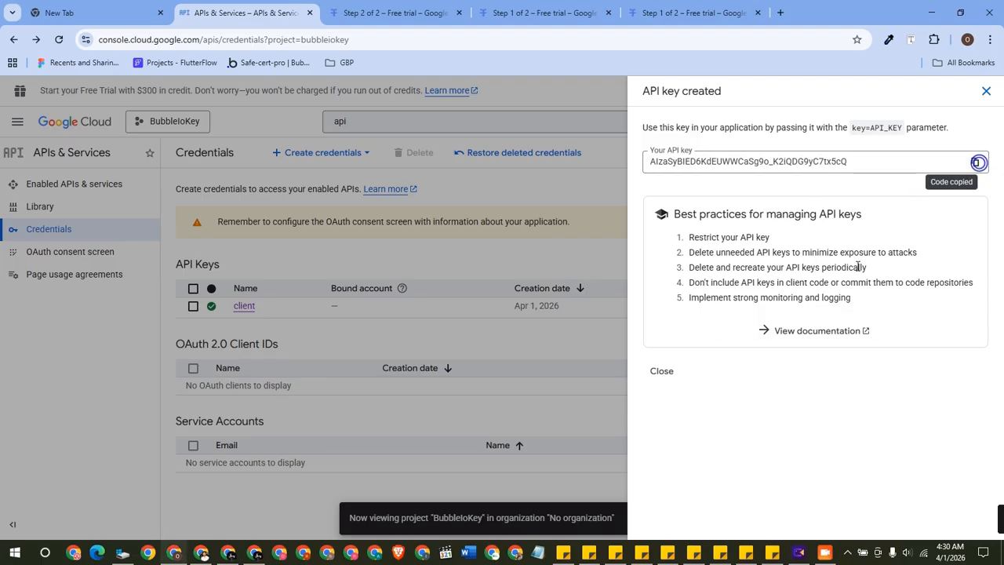
pyautogui.click(668, 373)
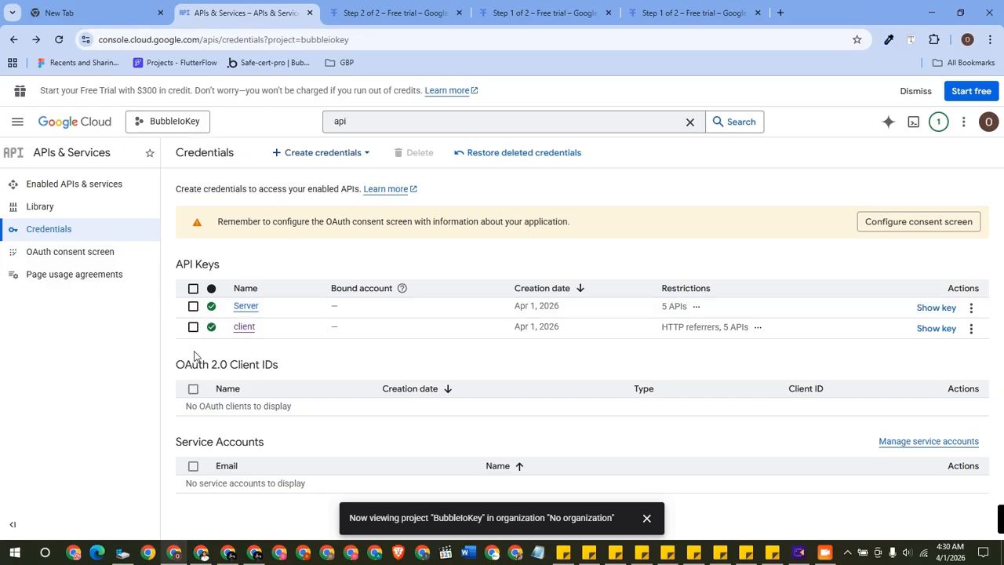
pyautogui.hotkey('alt', 'Tab')
pyautogui.press('Tab')
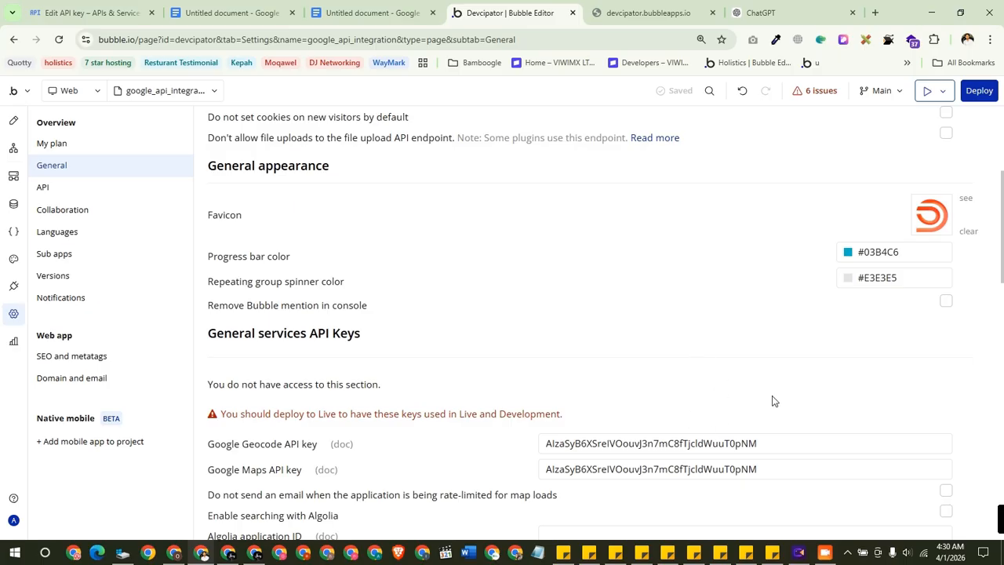
# Step: Replace the Google Geocode API key in the general services API keys with the copied Server API key
pyautogui.scroll(-1, 773, 401)
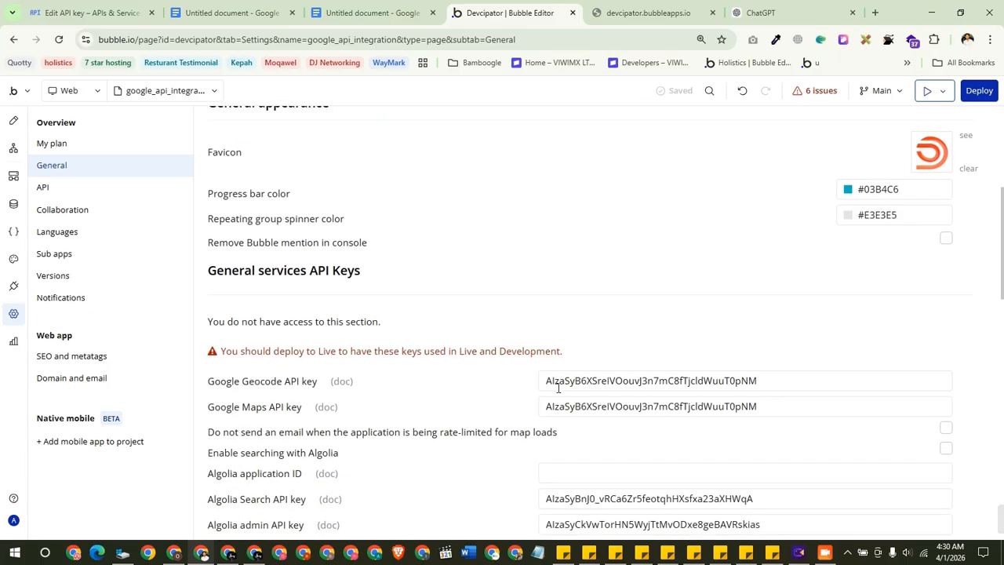
pyautogui.tripleClick(590, 381)
pyautogui.hotkey('ctrl', 'v')
pyautogui.click(627, 348)
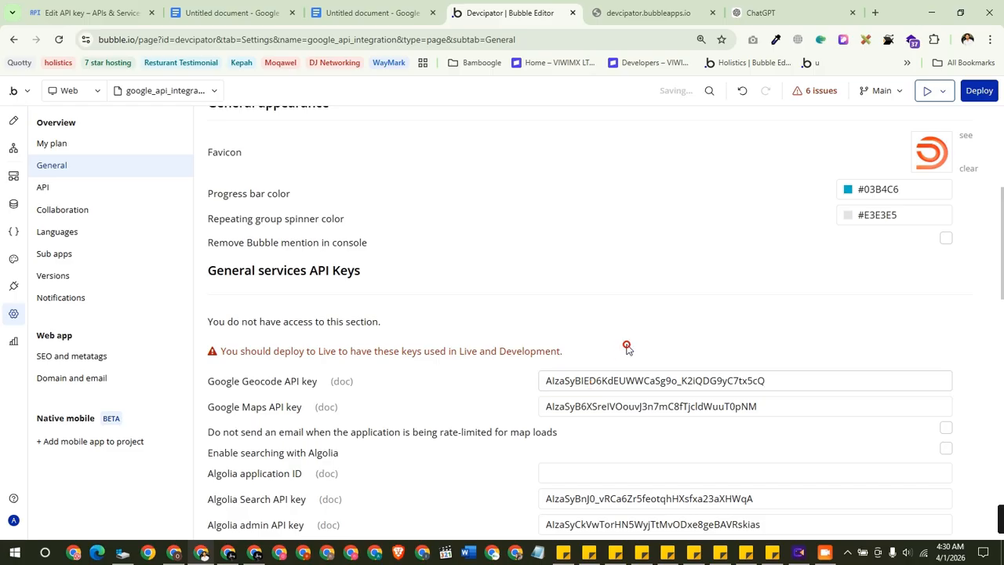
# Step: Review the Google Geocode and Google Maps API key entries in Bubble and return to the Server and client keys in Google Cloud
pyautogui.tripleClick(796, 379)
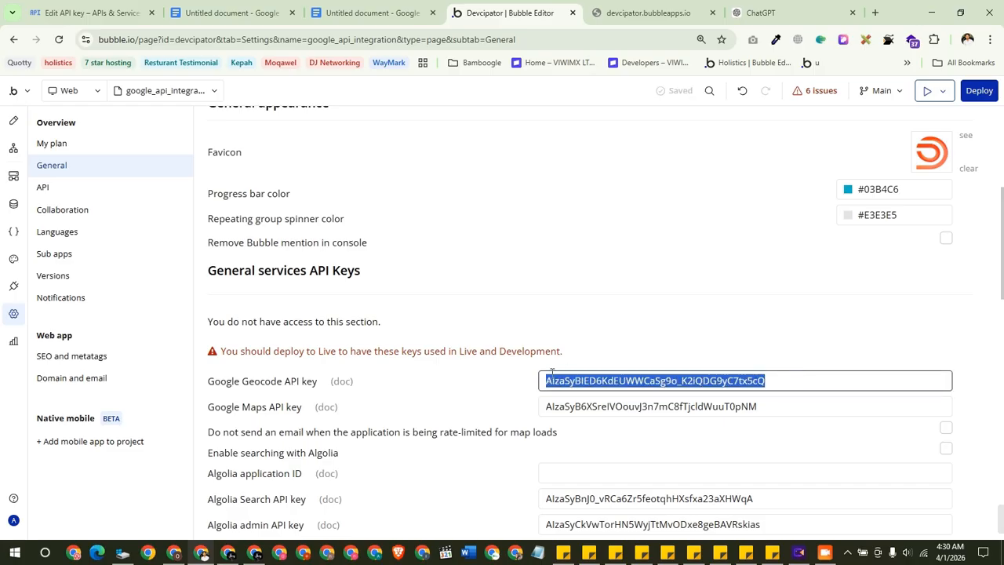
pyautogui.moveTo(765, 406); pyautogui.dragTo(522, 407)
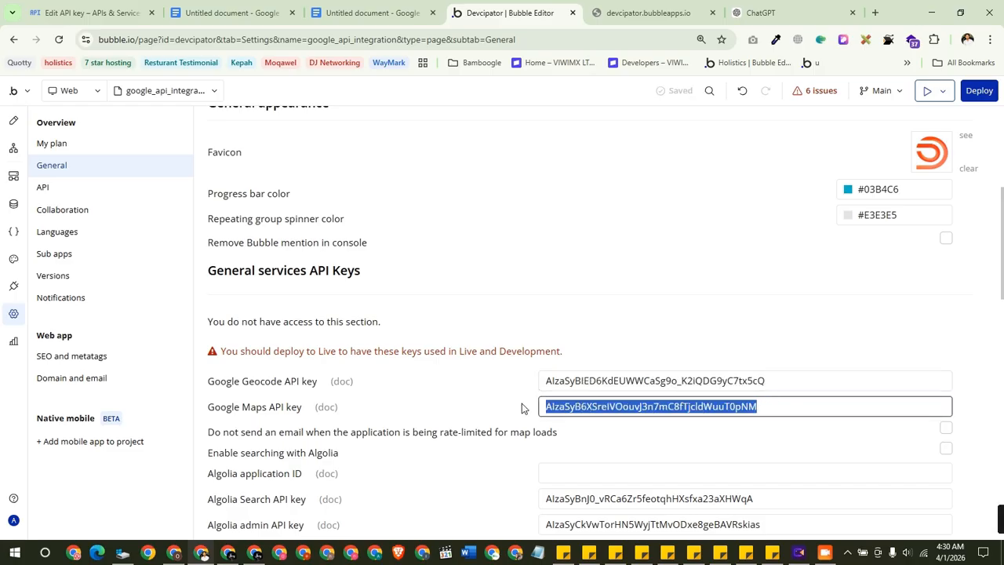
pyautogui.scroll(2, 617, 360)
pyautogui.scroll(-2, 742, 390)
pyautogui.tripleClick(604, 382)
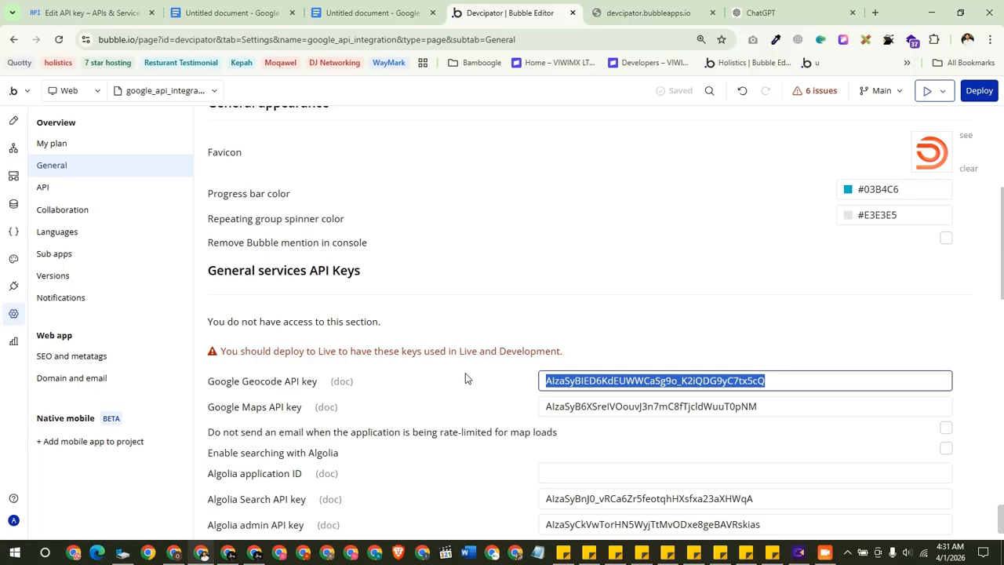
pyautogui.scroll(1, 552, 361)
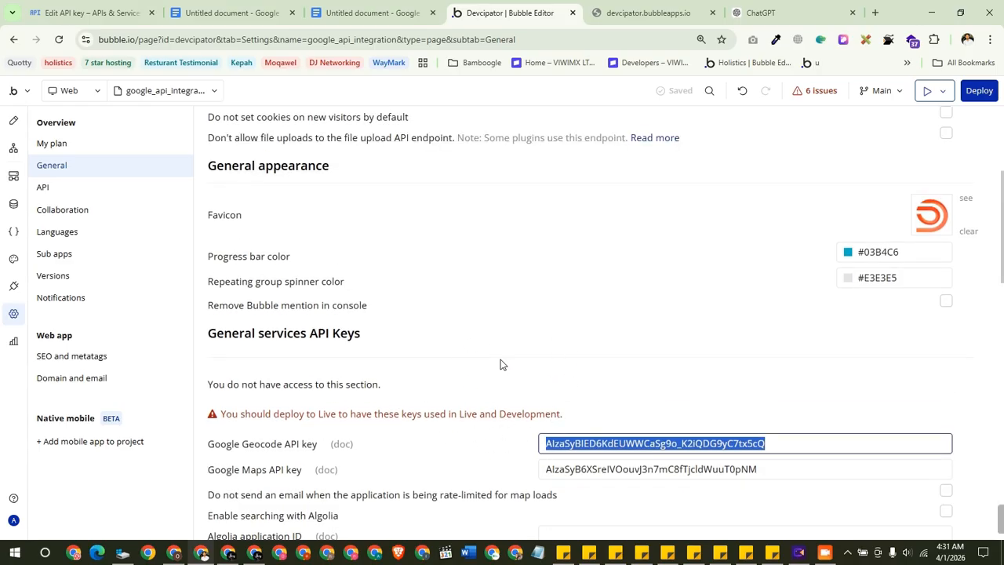
pyautogui.click(174, 554)
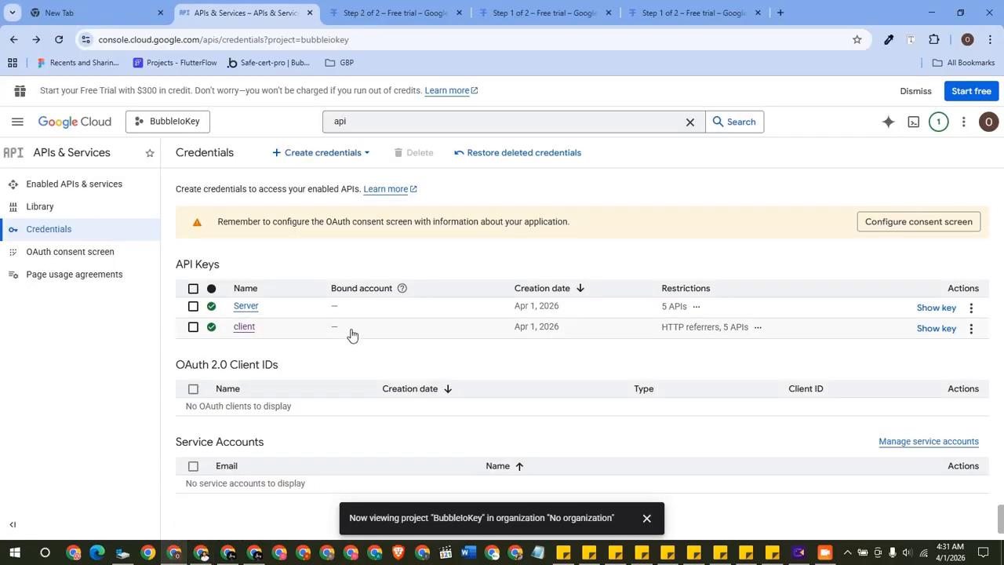
pyautogui.click(824, 552)
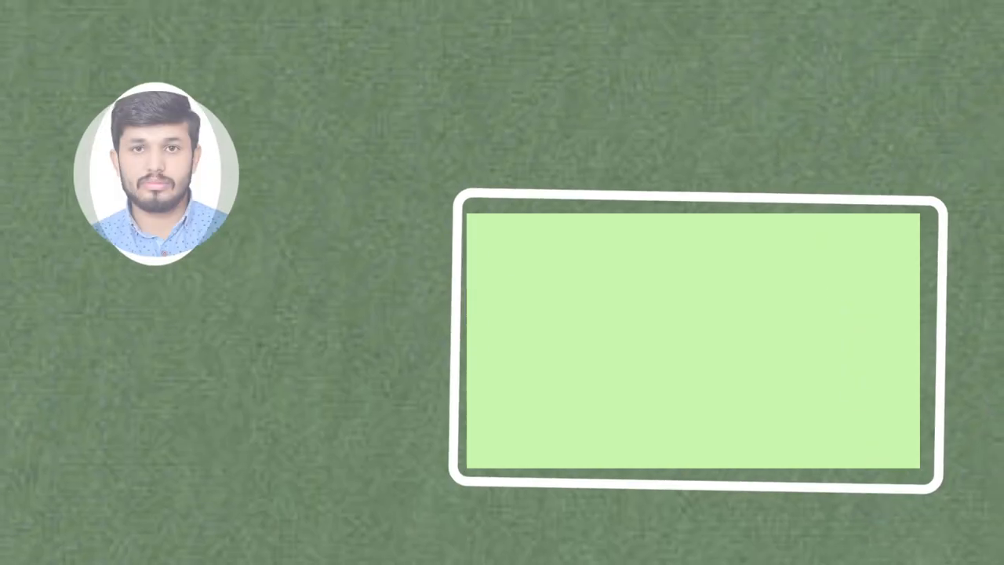